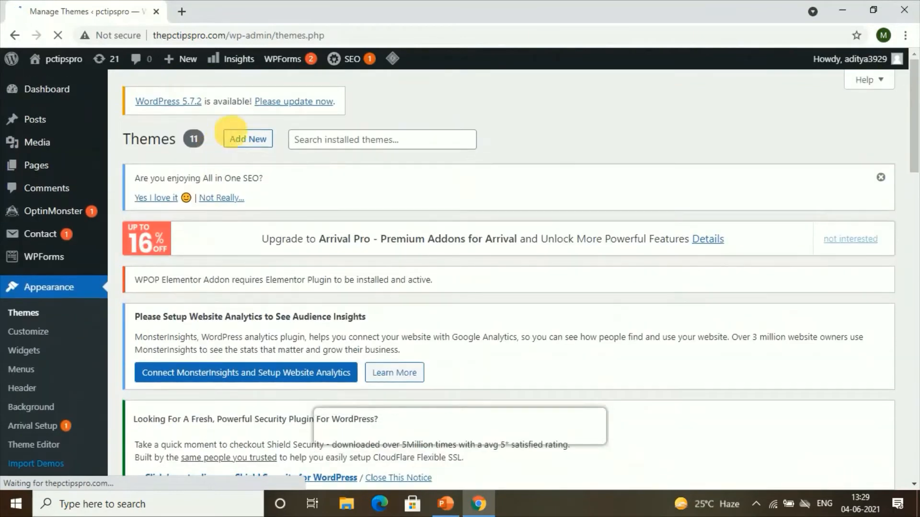
Step: Search the theme directory for "hello elementor" and open the Hello Elementor theme's details and preview
click(245, 140)
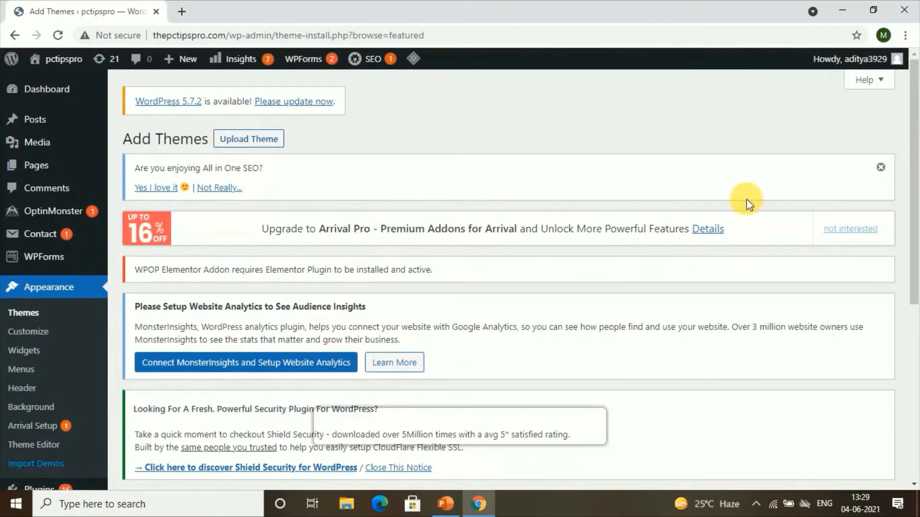
scroll(689, 288, down, 4)
scroll(676, 290, down, 4)
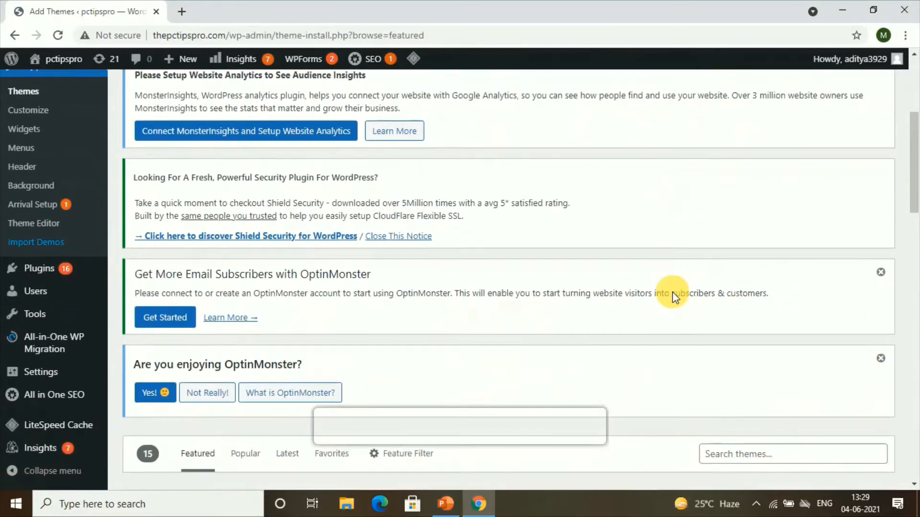
click(721, 283)
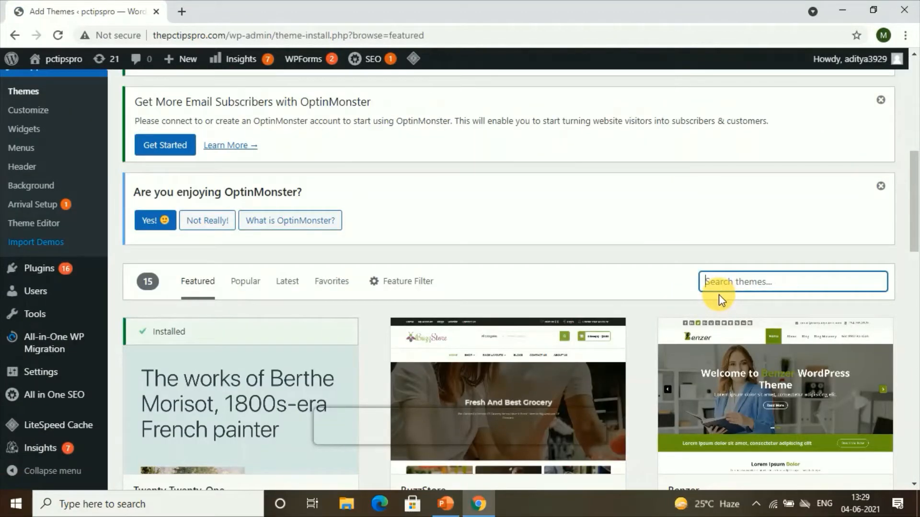
text(Hello )
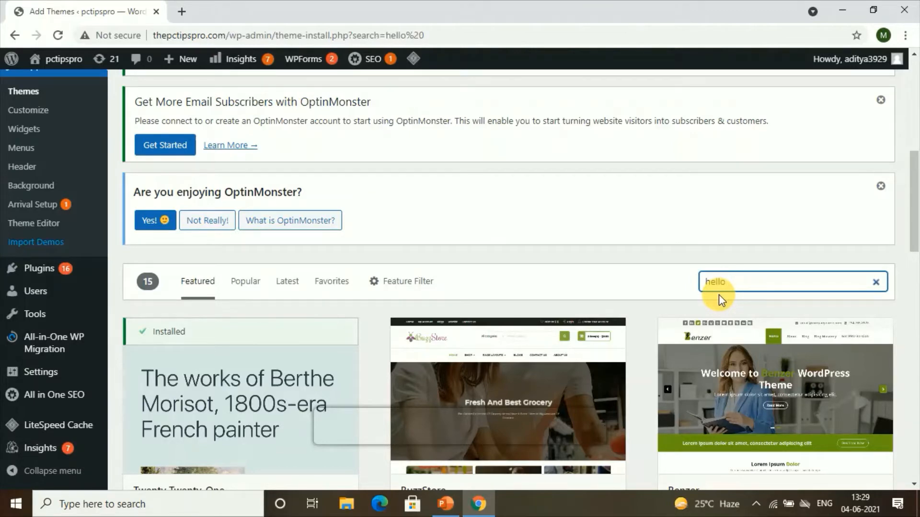
text(el)
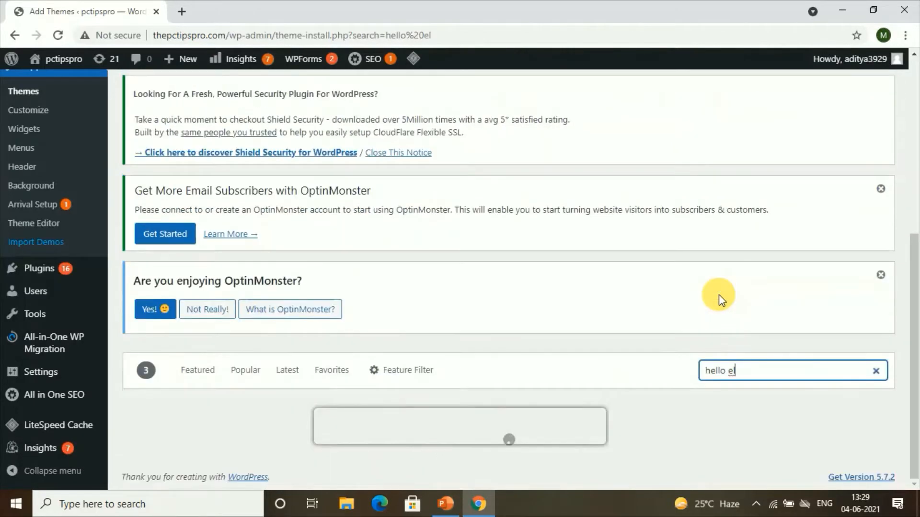
text(ementor)
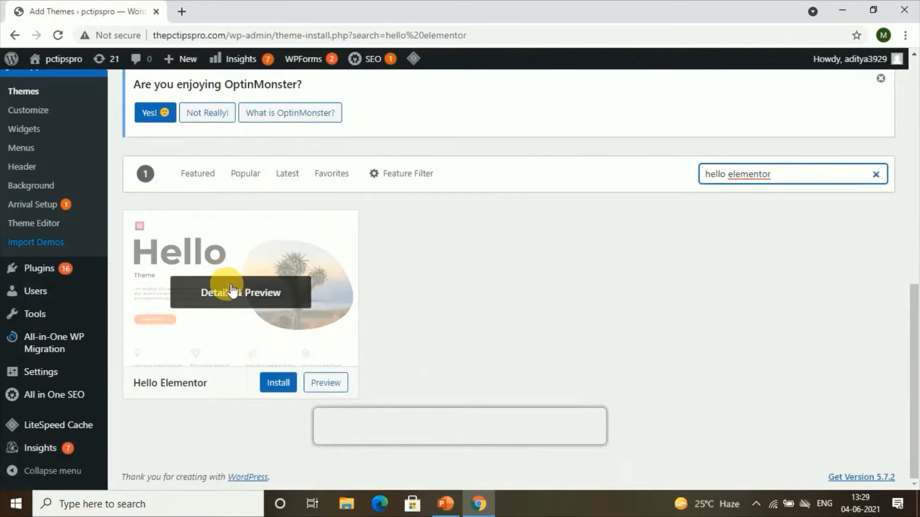
click(244, 297)
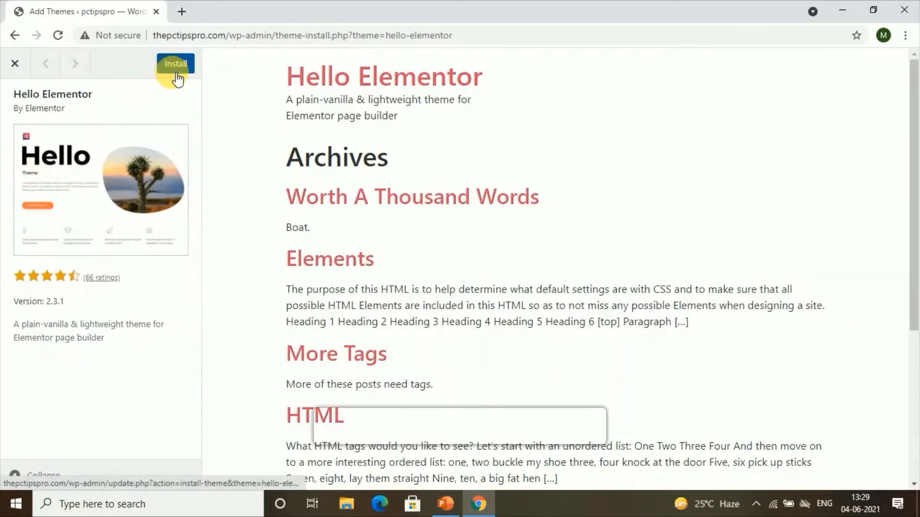
Step: Install and activate the Hello Elementor theme, then exit the customizer
click(176, 71)
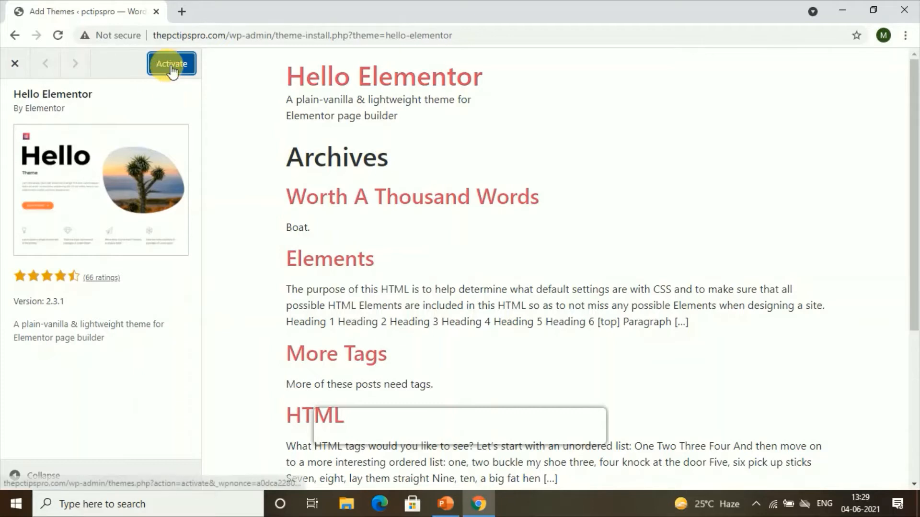
click(171, 68)
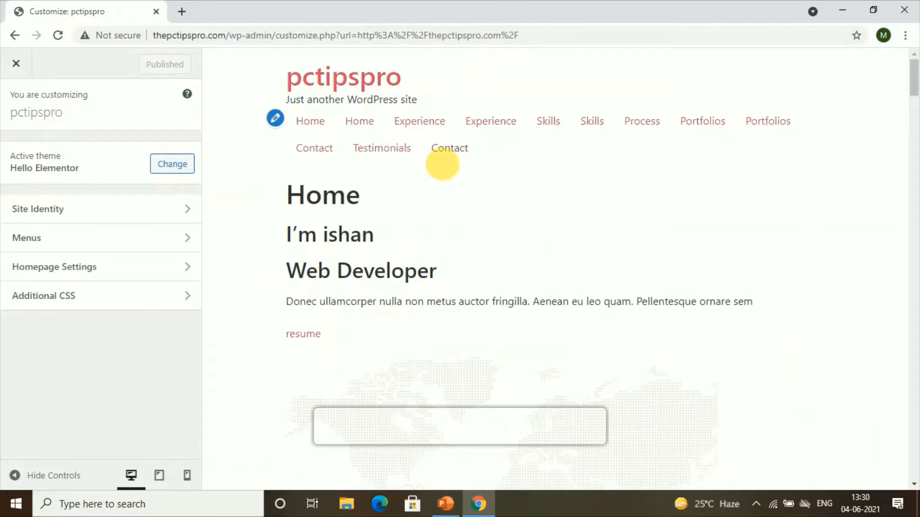
scroll(433, 216, down, 5)
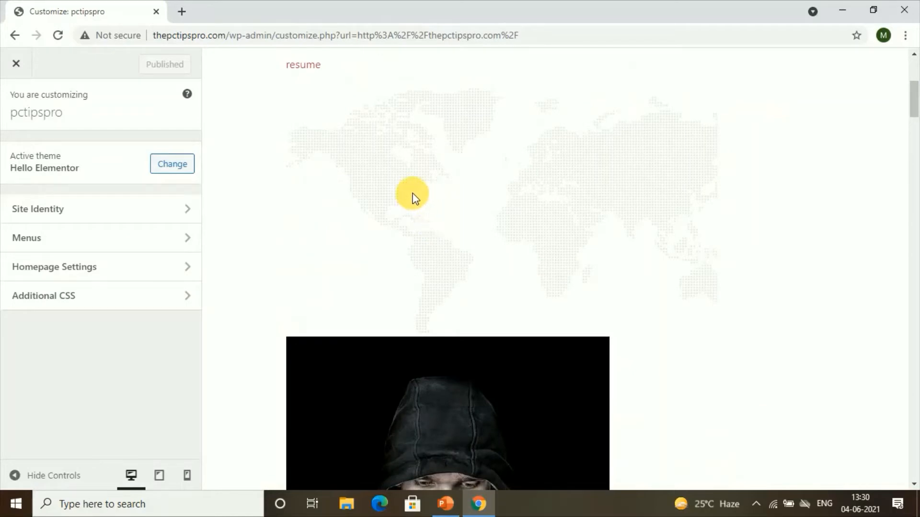
click(17, 62)
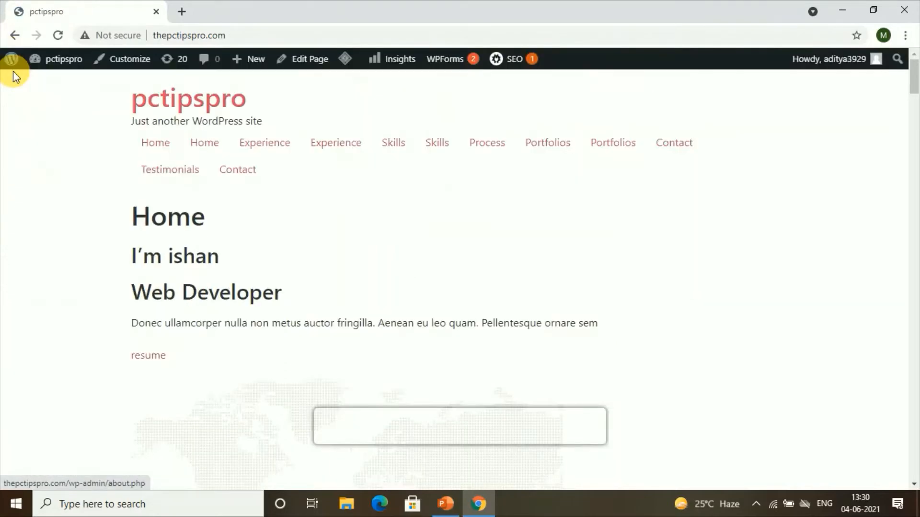
Step: Go to the dashboard's Add New plugins page and search the plugins for "elementor"
mouse_move(13, 70)
mouse_move(55, 61)
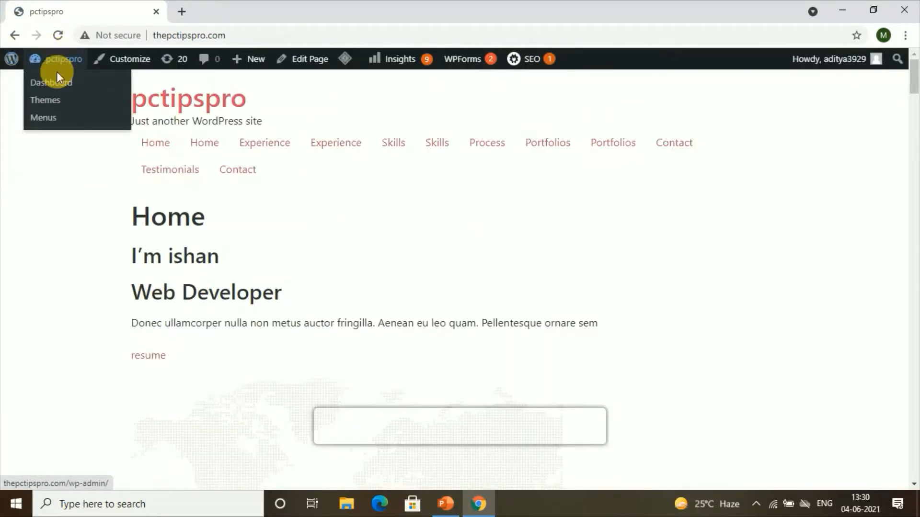
click(60, 83)
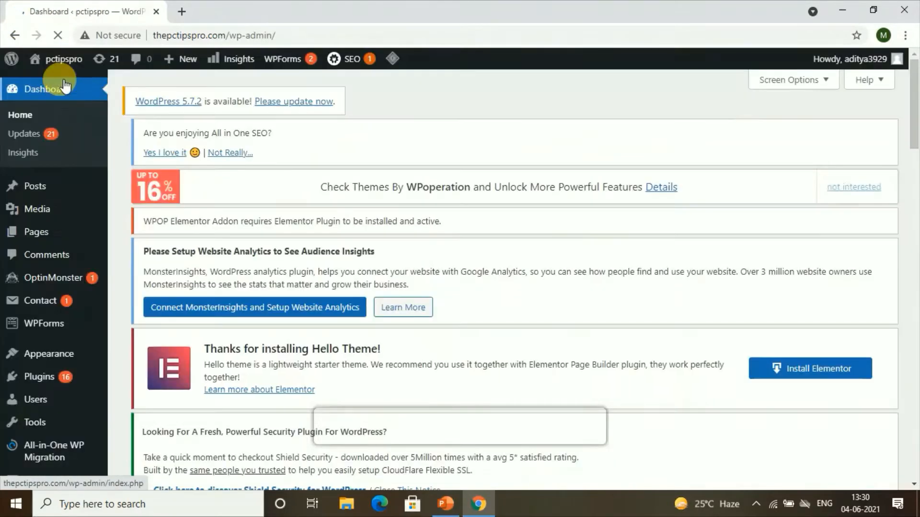
scroll(90, 283, down, 3)
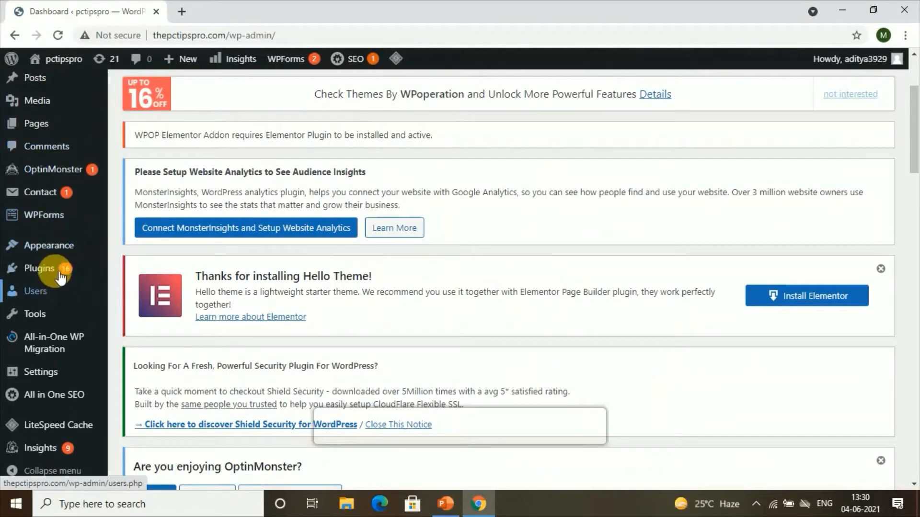
mouse_move(64, 276)
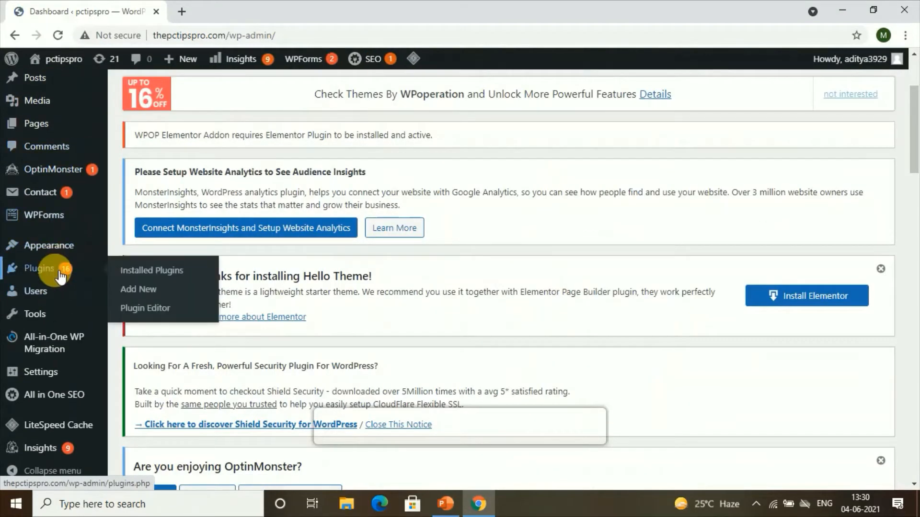
click(124, 296)
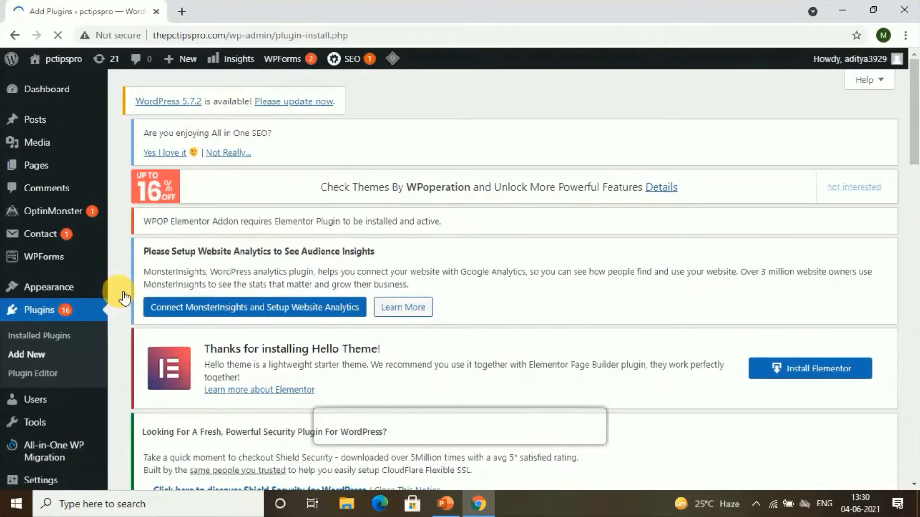
scroll(707, 293, down, 10)
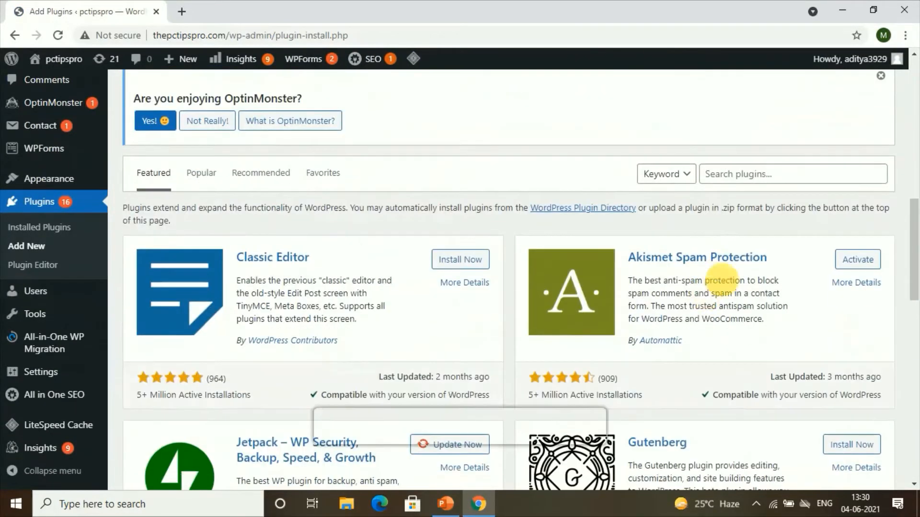
click(736, 178)
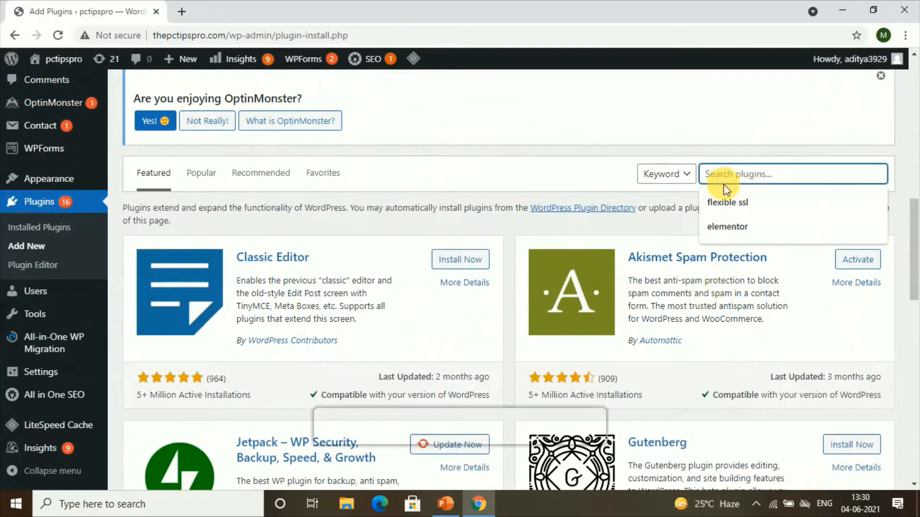
click(728, 229)
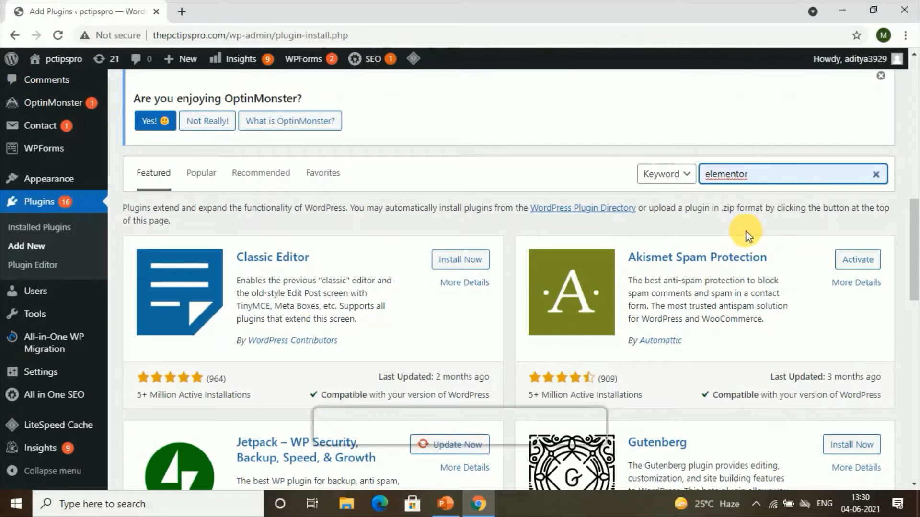
Step: Install and activate the Elementor Website Builder plugin
scroll(491, 288, down, 8)
scroll(345, 374, up, 10)
scroll(345, 349, down, 5)
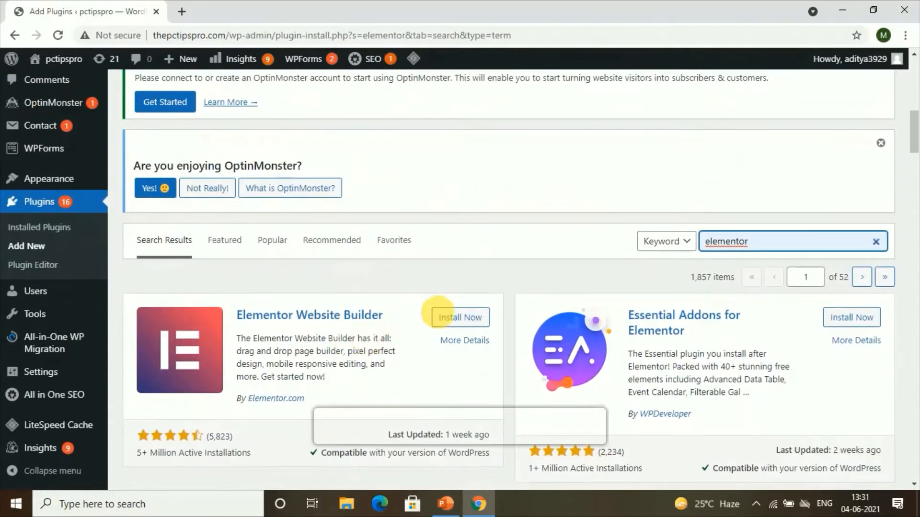
click(462, 320)
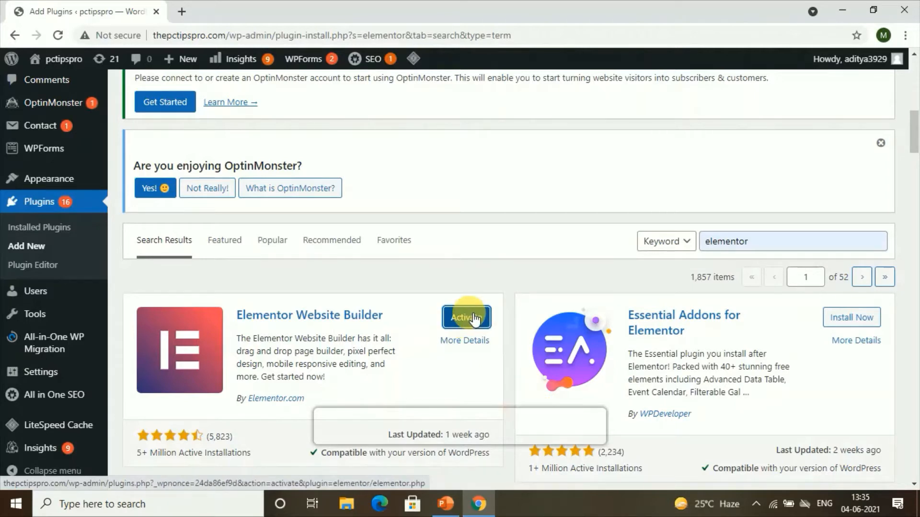
click(472, 317)
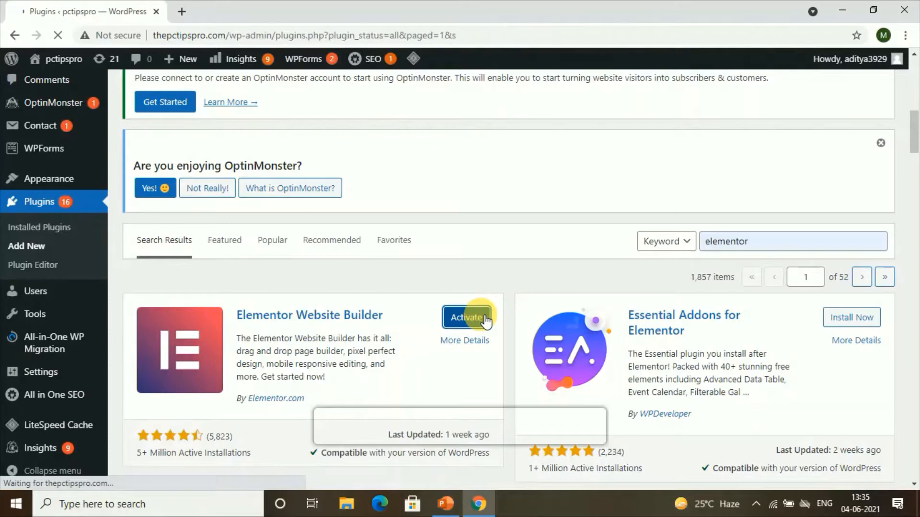
Step: Create a new Elementor landing page
scroll(476, 314, down, 5)
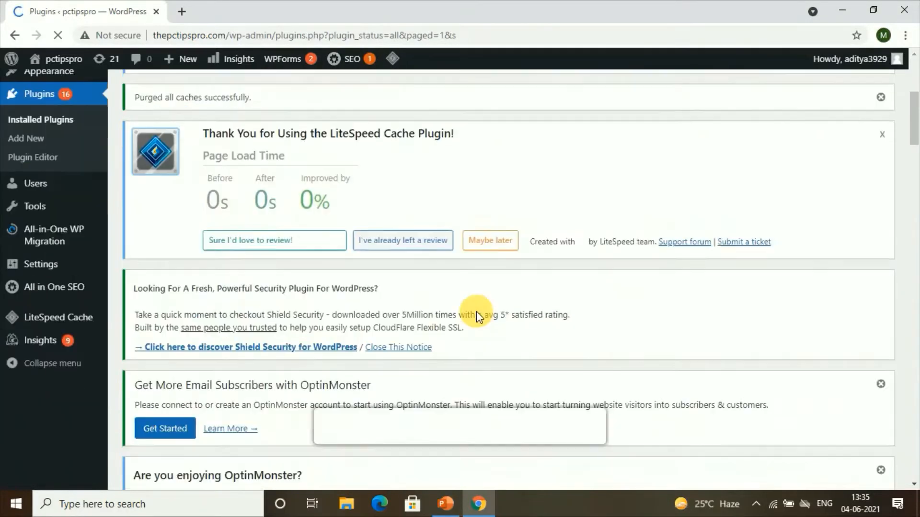
scroll(476, 312, down, 3)
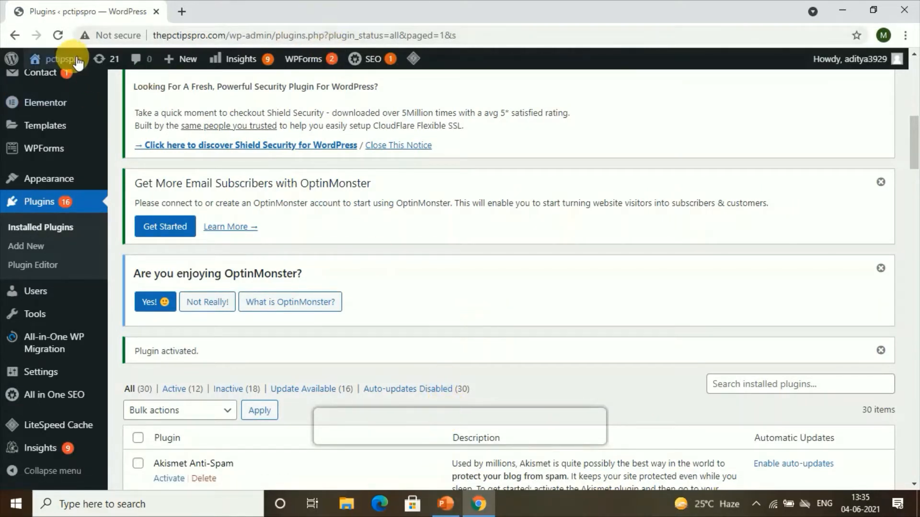
mouse_move(76, 62)
mouse_move(179, 59)
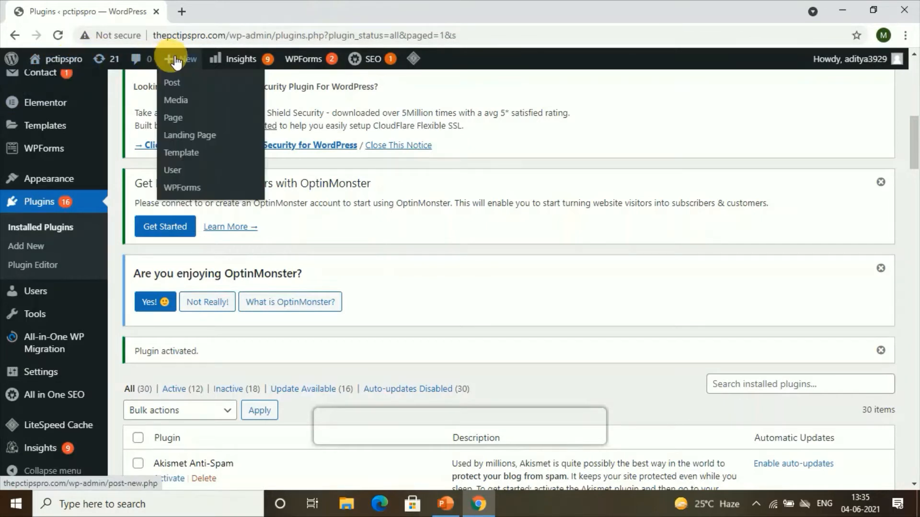
click(185, 119)
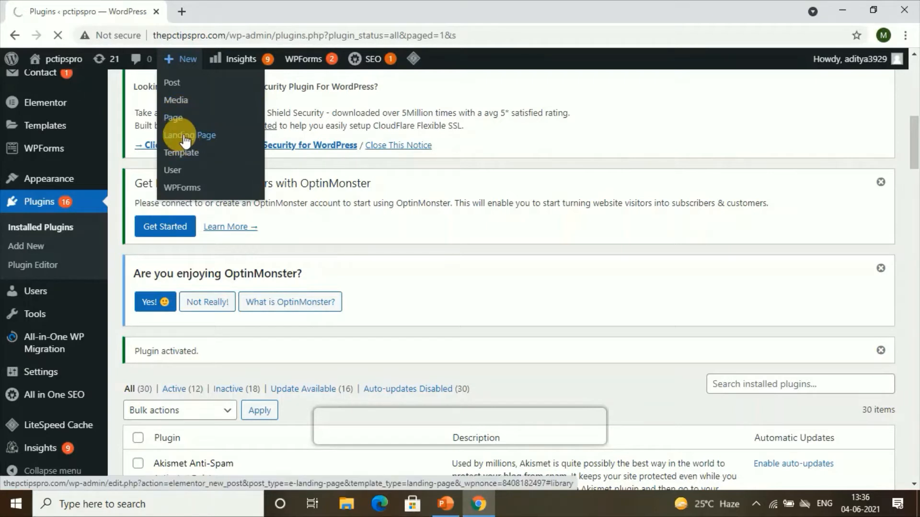
click(185, 137)
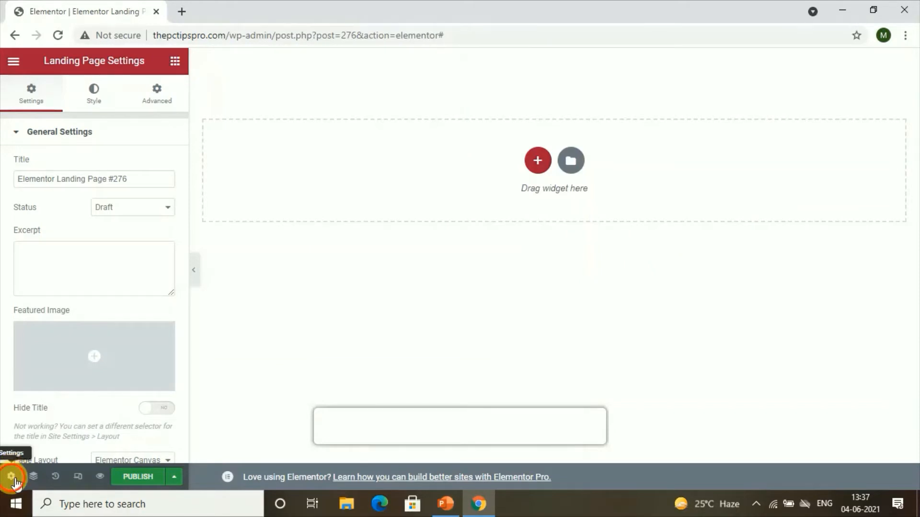
Step: Set the landing page's page layout to Elementor Canvas
scroll(63, 377, down, 1)
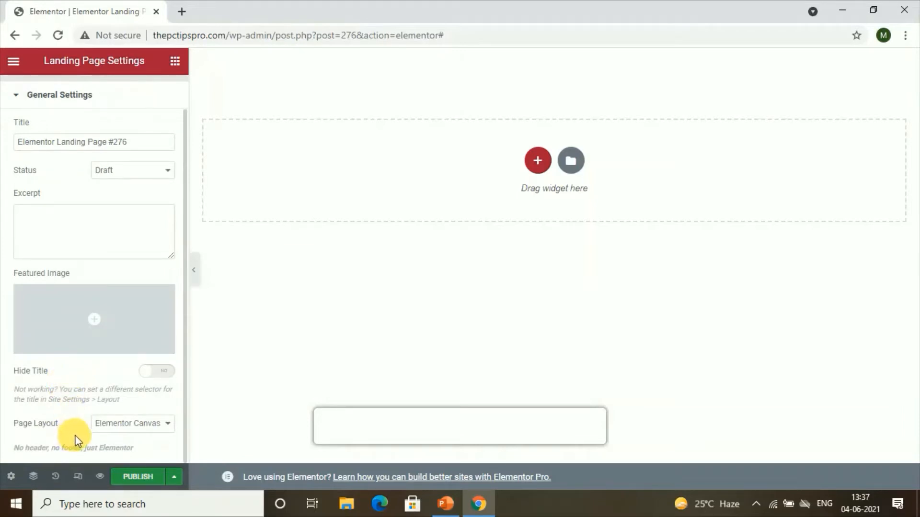
click(110, 427)
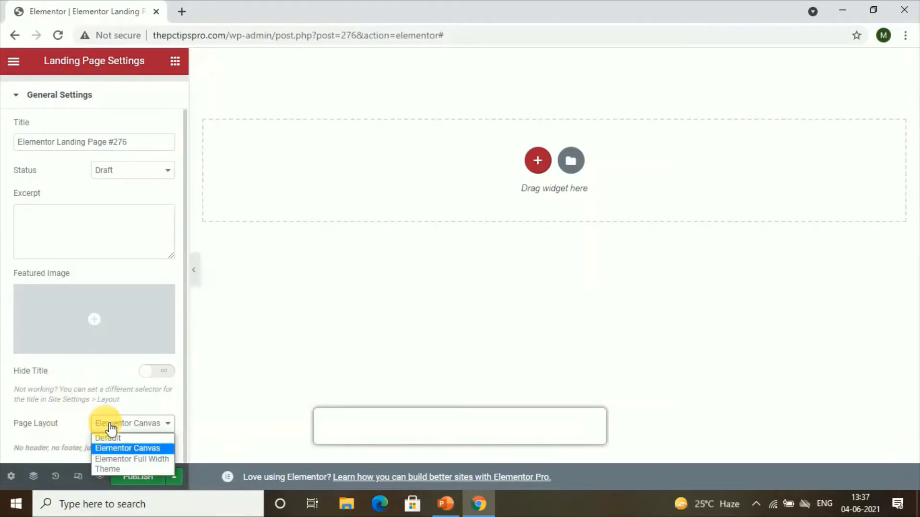
click(108, 448)
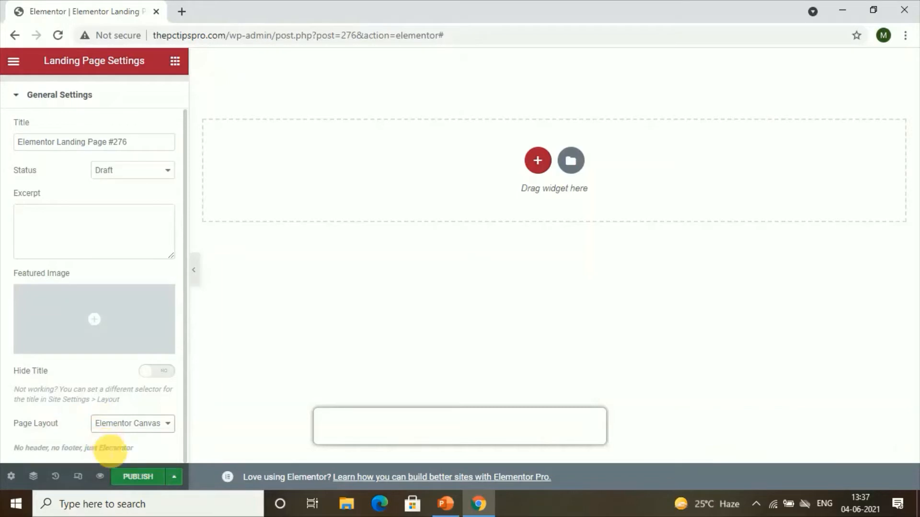
Step: Open the template library's landing pages and preview the free HR management platform template
click(571, 161)
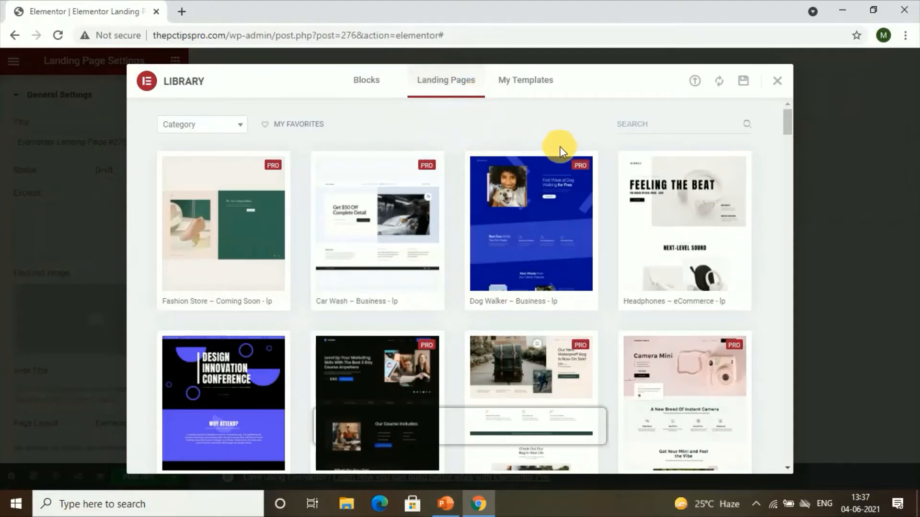
scroll(474, 257, down, 2)
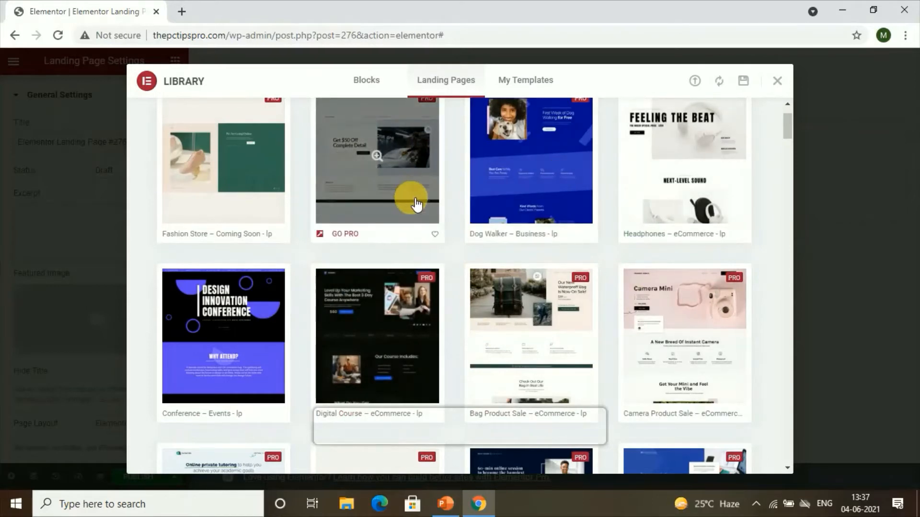
scroll(408, 216, down, 8)
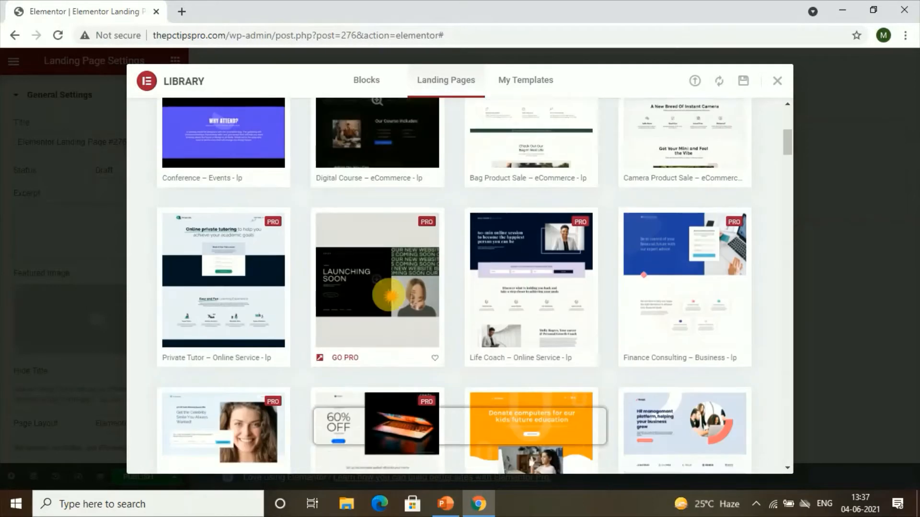
scroll(334, 249, down, 1)
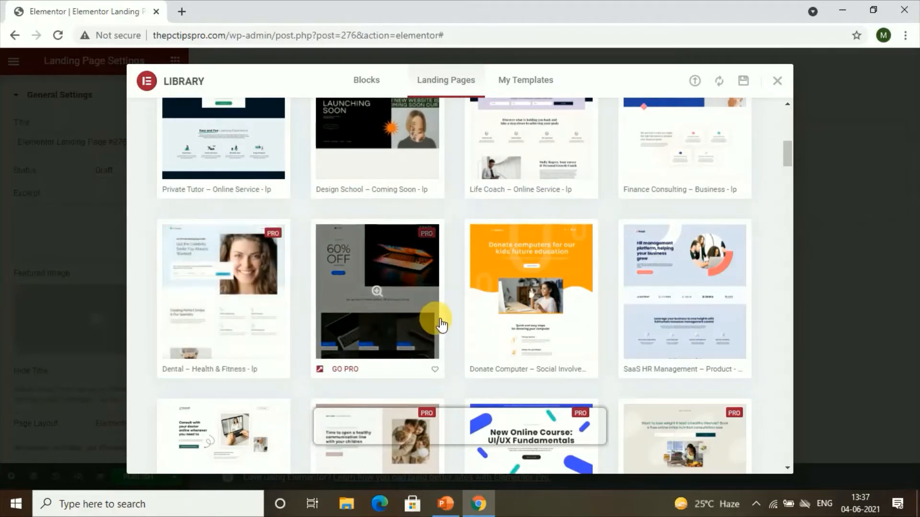
click(683, 282)
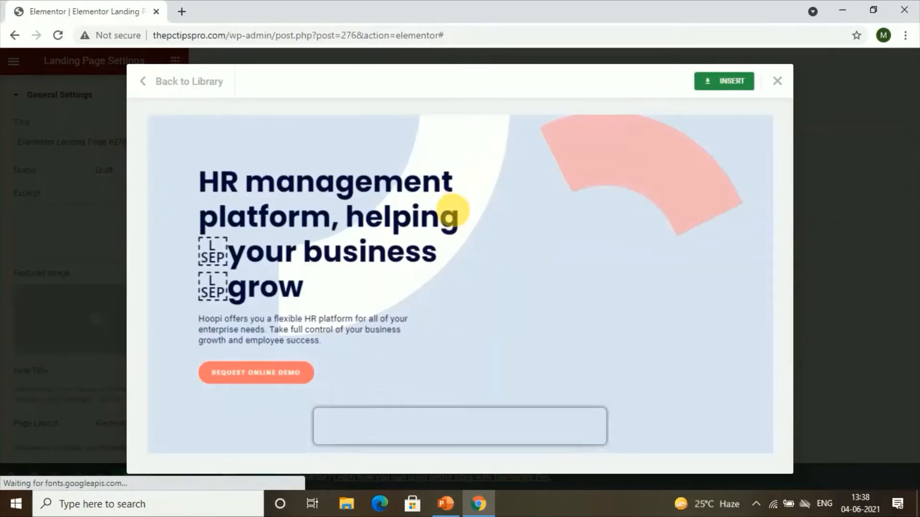
Step: Insert the HR management platform template into the page, connecting to the template library to get started
scroll(455, 212, down, 1)
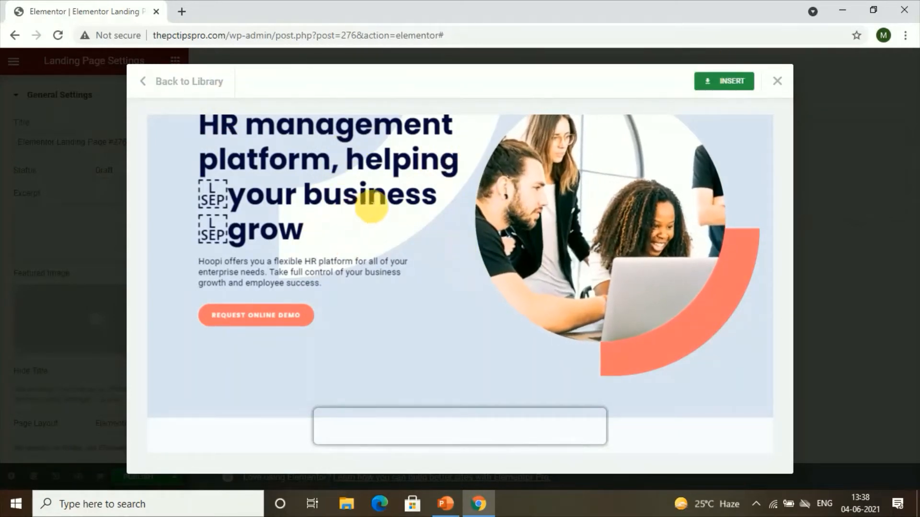
click(708, 85)
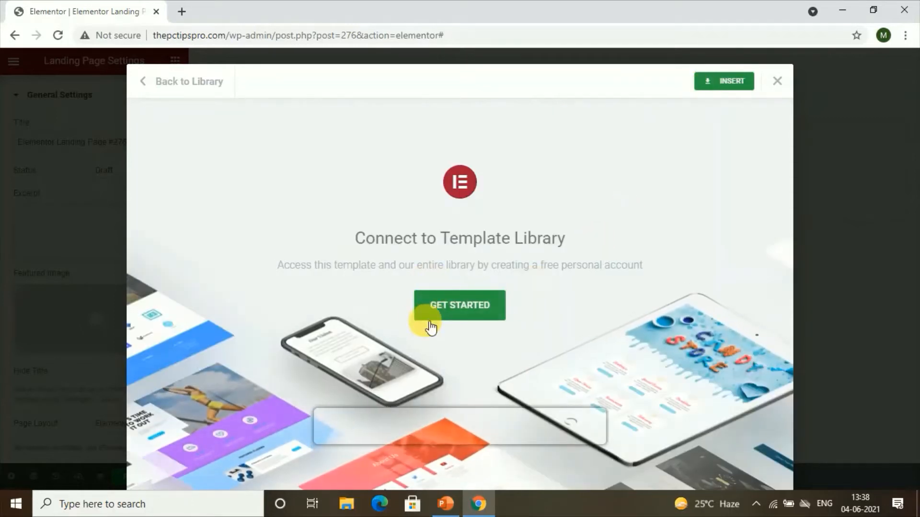
click(451, 303)
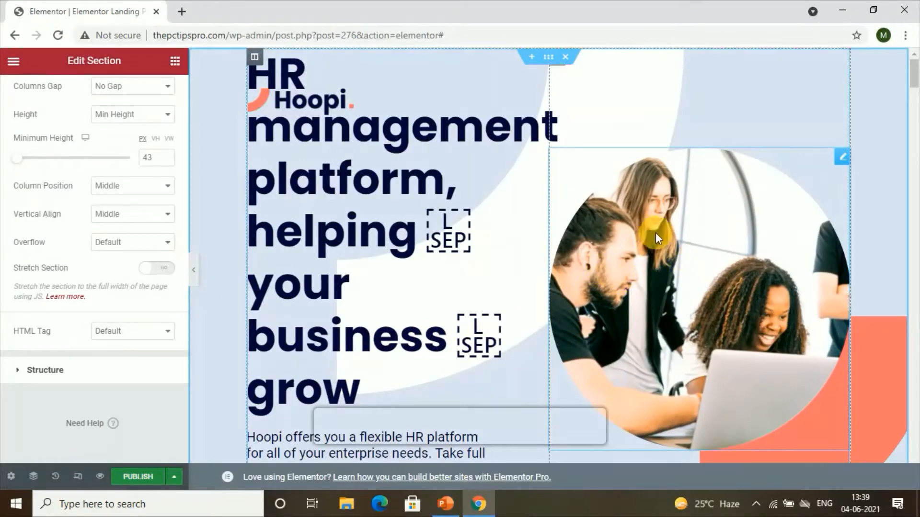
Step: Replace the hero heading text with "beauty products"
scroll(655, 232, down, 3)
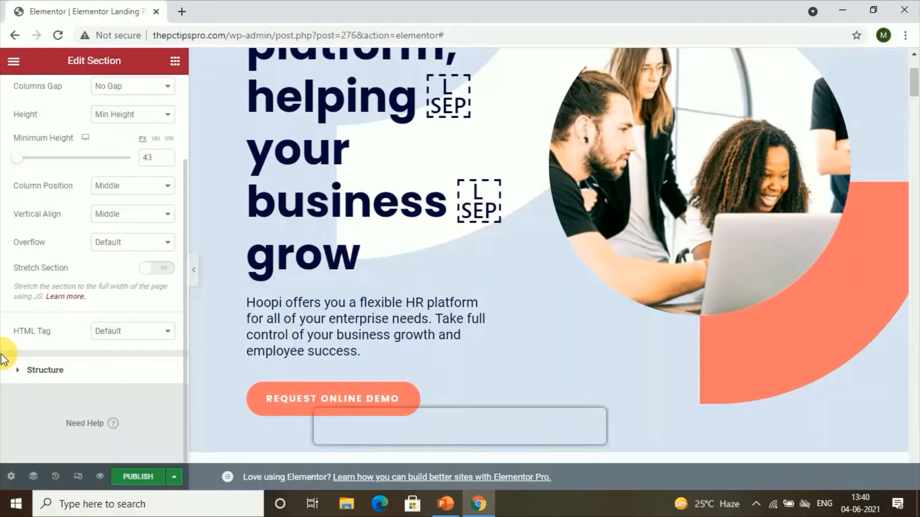
scroll(367, 231, up, 2)
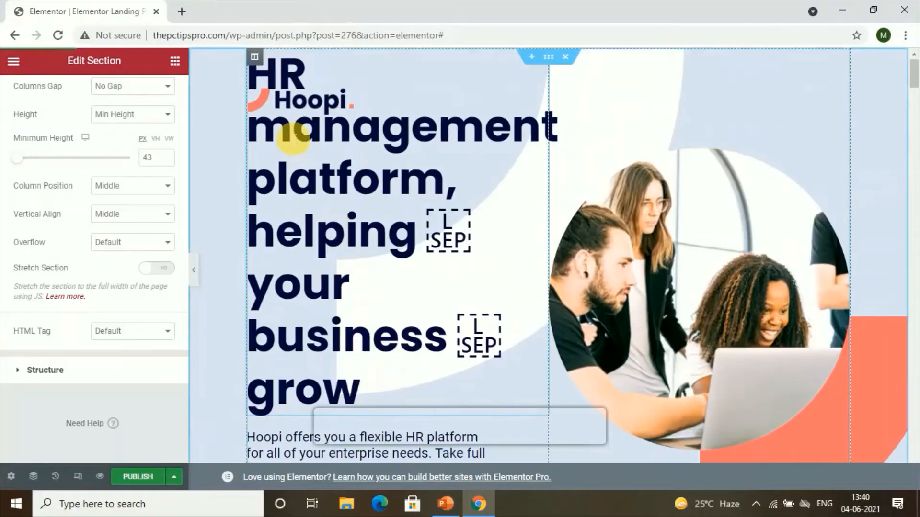
click(260, 130)
drag(260, 129, 431, 441)
key(BackSpace)
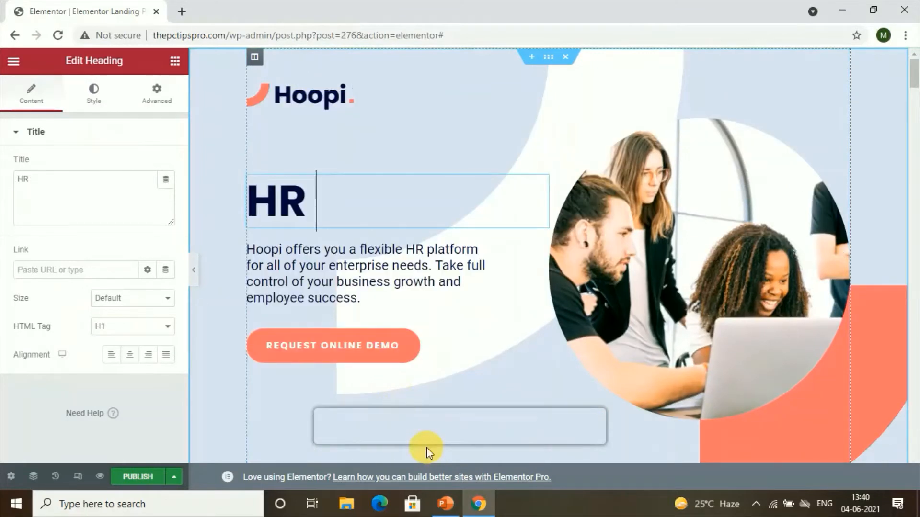
key(BackSpace)
key(BackSpace)
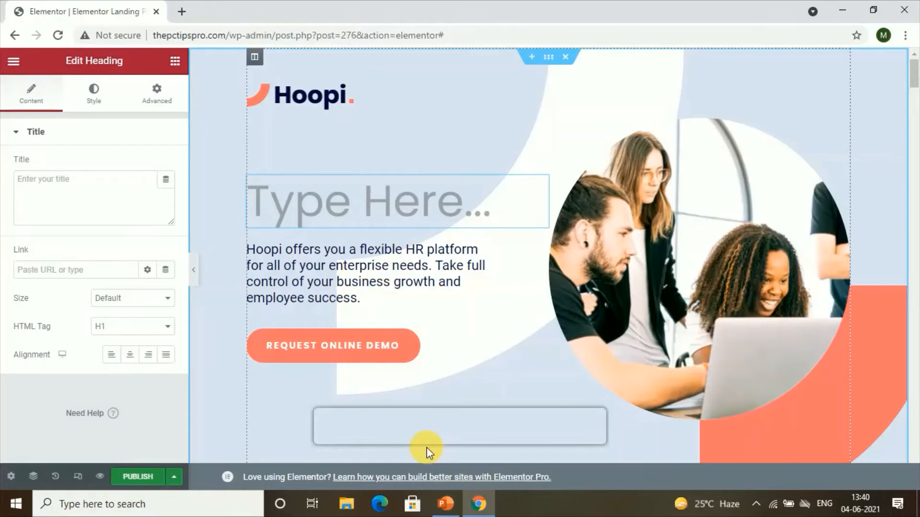
text(b)
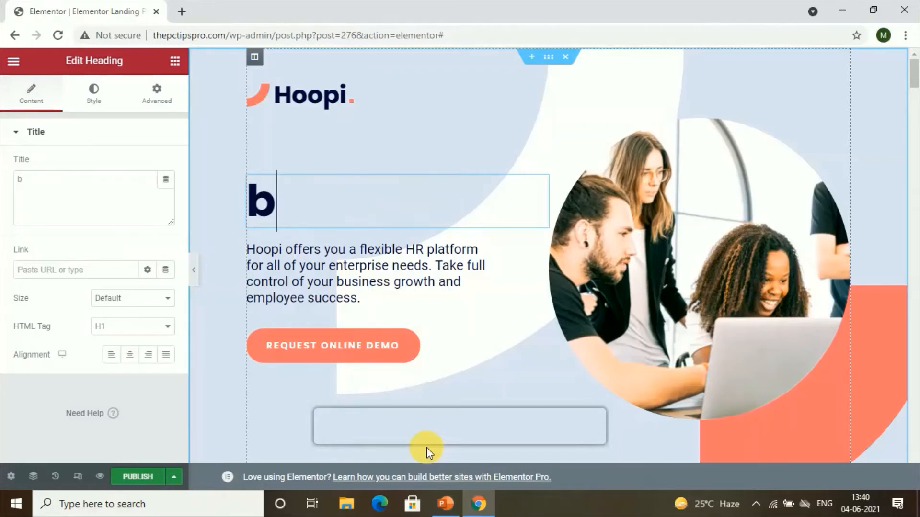
text(eaut)
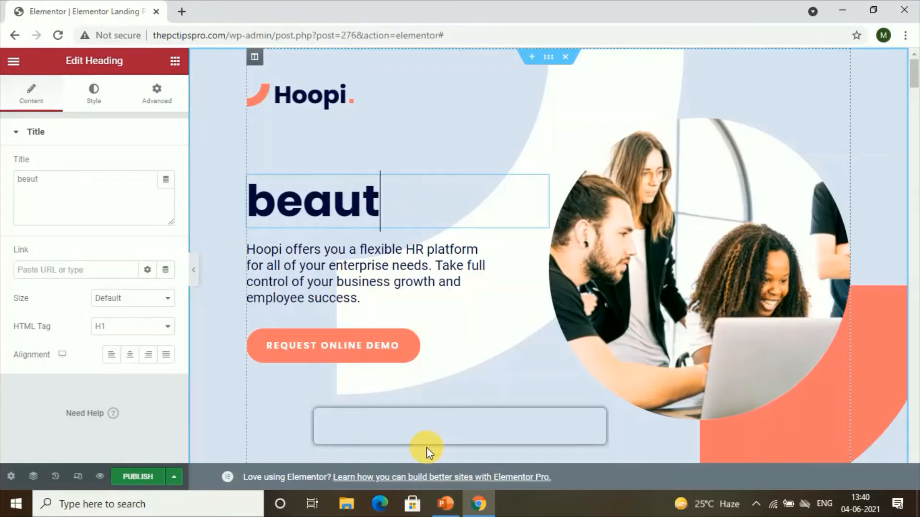
text(y pr)
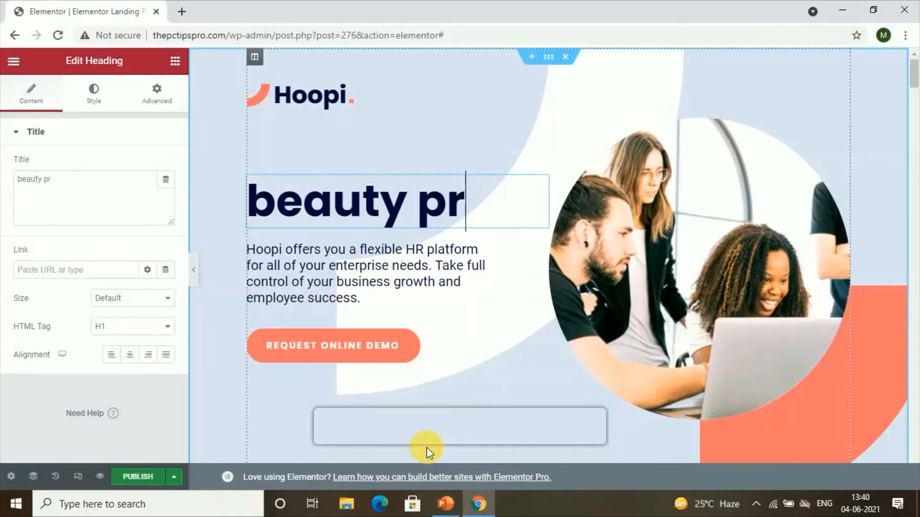
text(oducts)
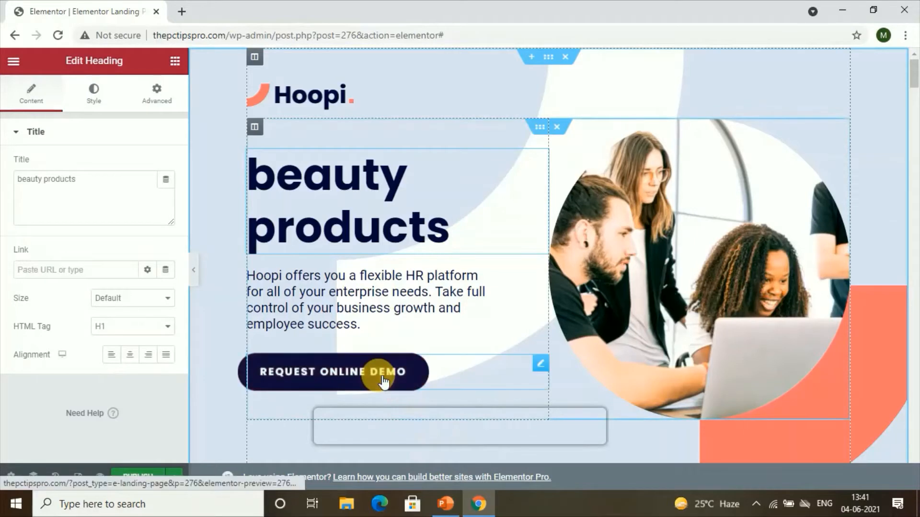
Step: Change the hero button text to "order now" and set its icon spacing to 10
click(356, 377)
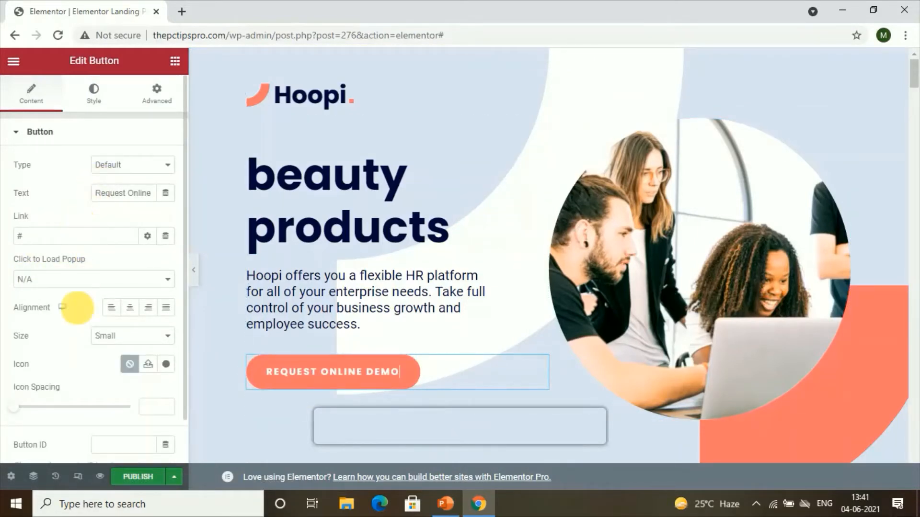
scroll(68, 338, down, 1)
double_click(20, 188)
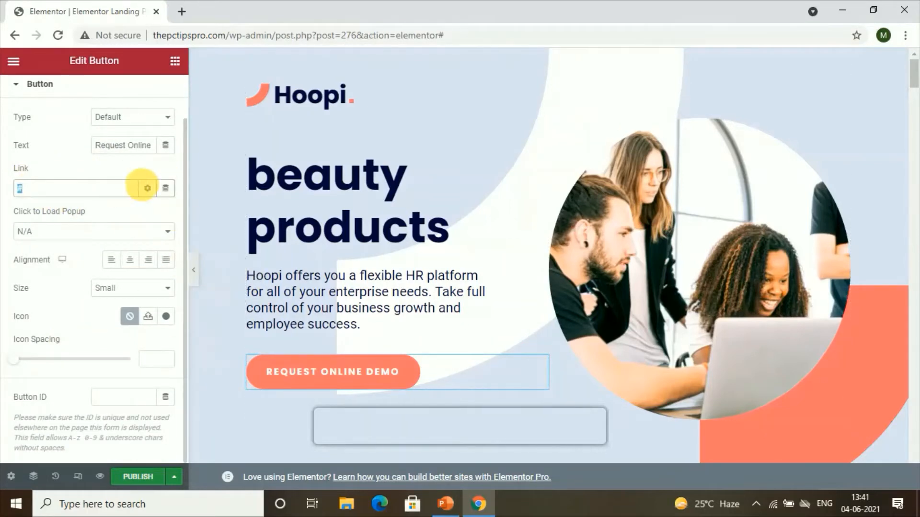
click(101, 146)
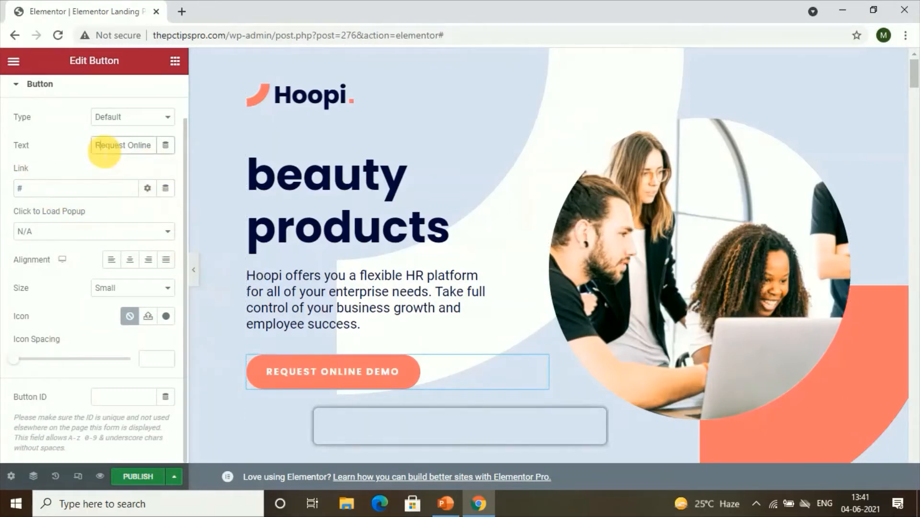
drag(102, 147, 158, 145)
key(BackSpace)
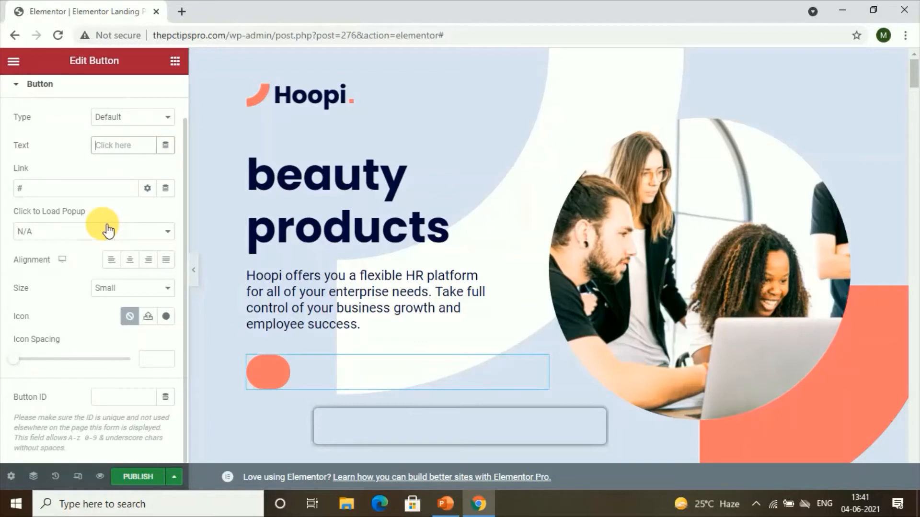
text(o)
key(BackSpace)
text(order)
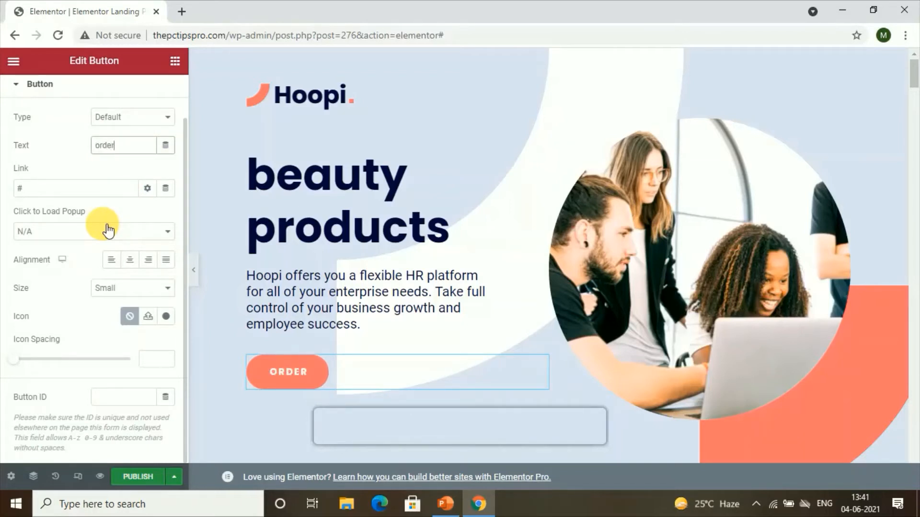
text( now)
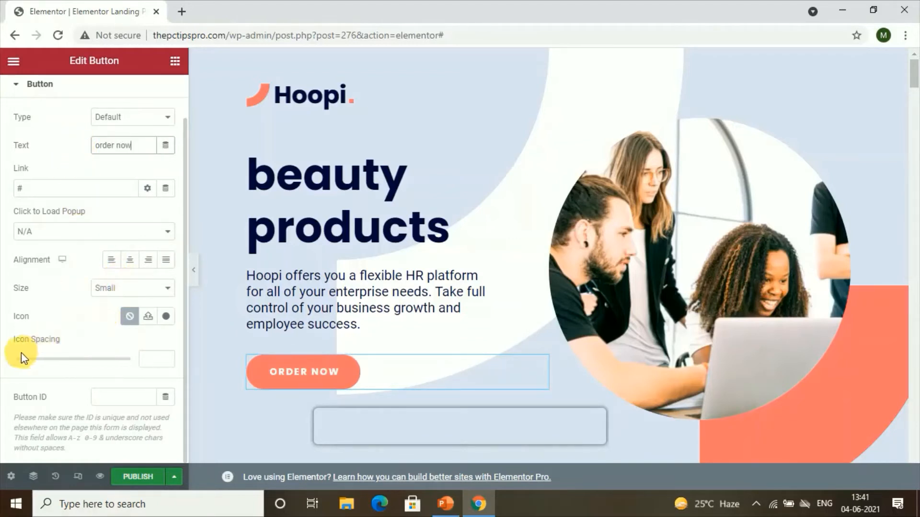
mouse_move(19, 365)
mouse_down()
mouse_move(51, 366)
mouse_move(37, 365)
mouse_up()
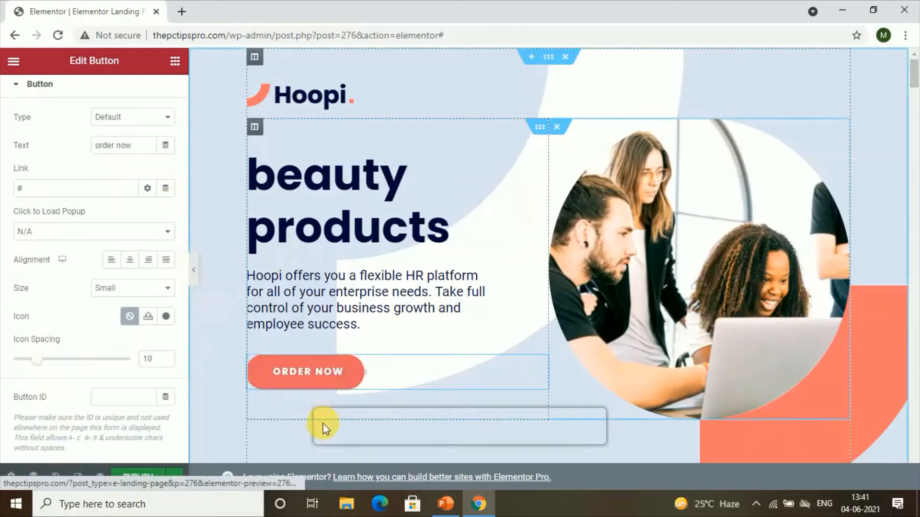
Step: Scroll through the template sections and delete the "What else can Hoopi do for you?" section
scroll(672, 256, down, 1)
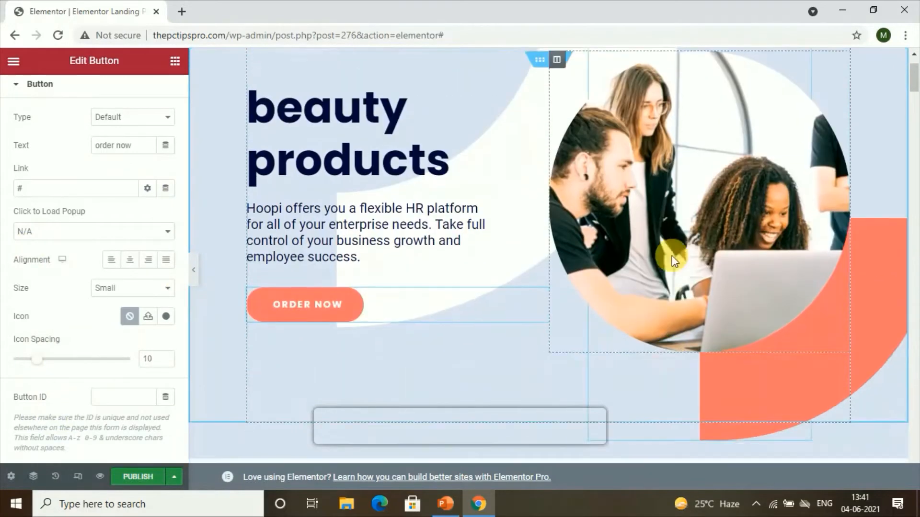
click(660, 234)
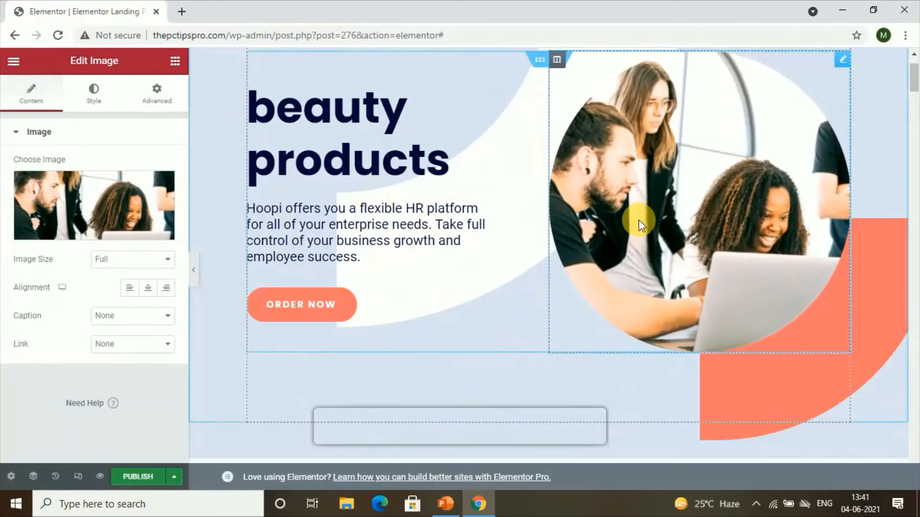
mouse_move(84, 230)
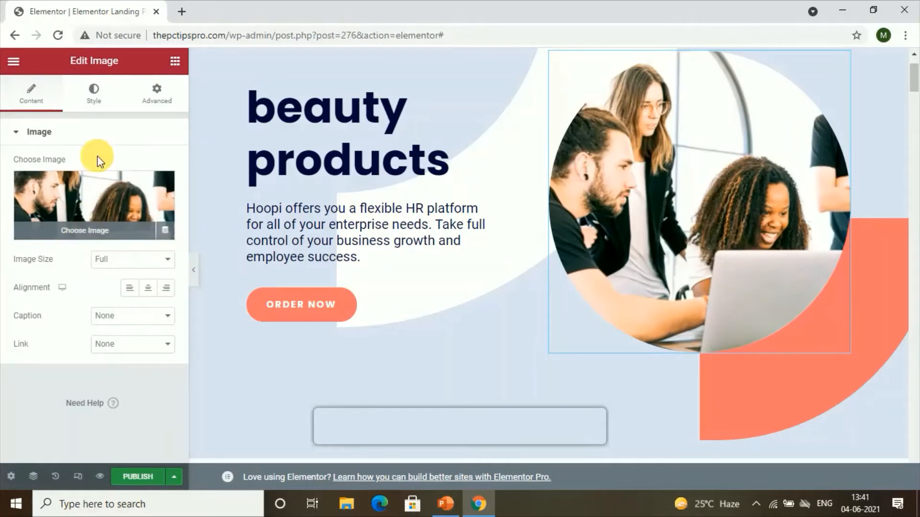
scroll(455, 268, down, 15)
scroll(455, 268, down, 3)
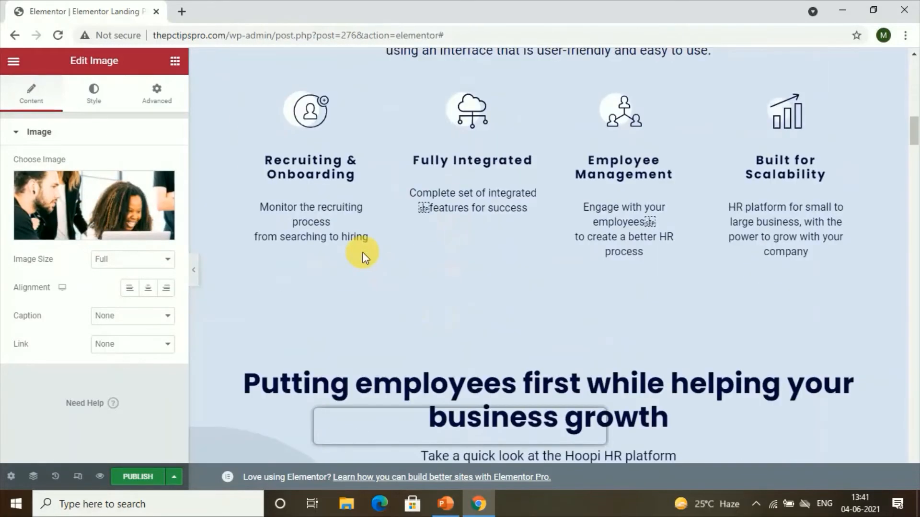
scroll(411, 297, down, 7)
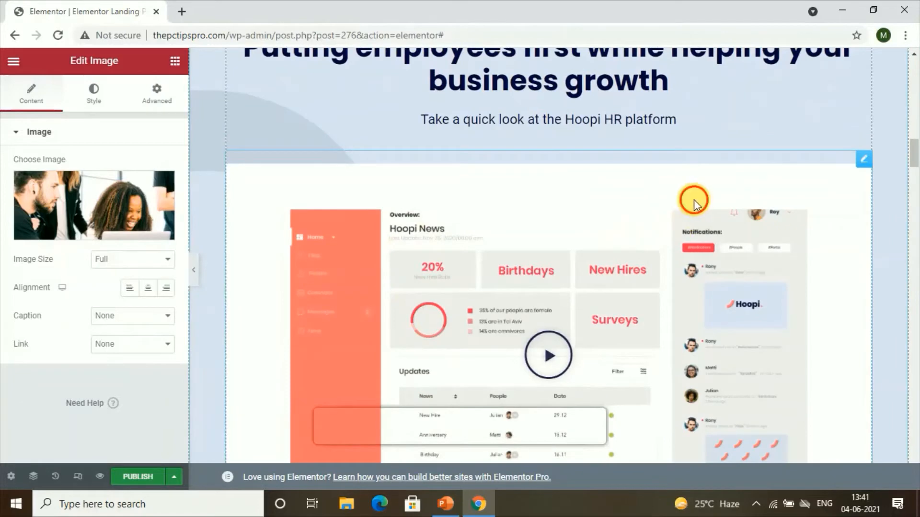
scroll(624, 149, down, 10)
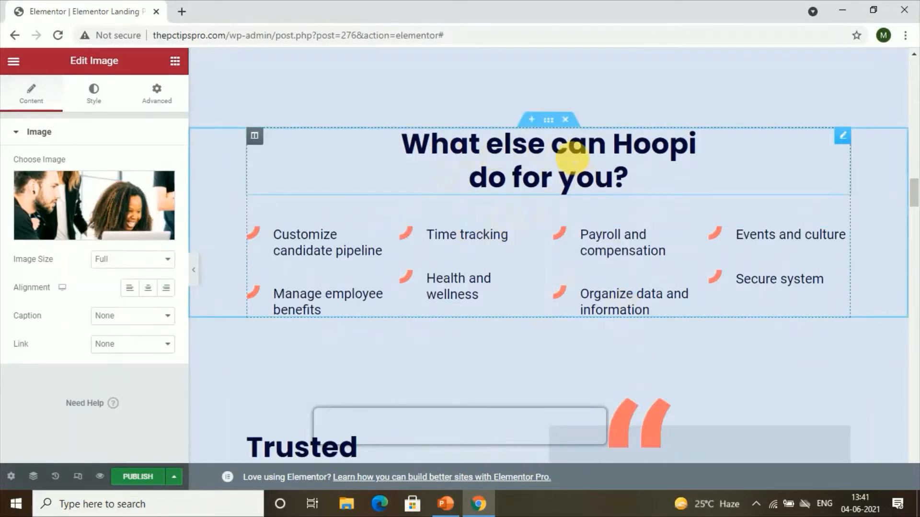
click(566, 121)
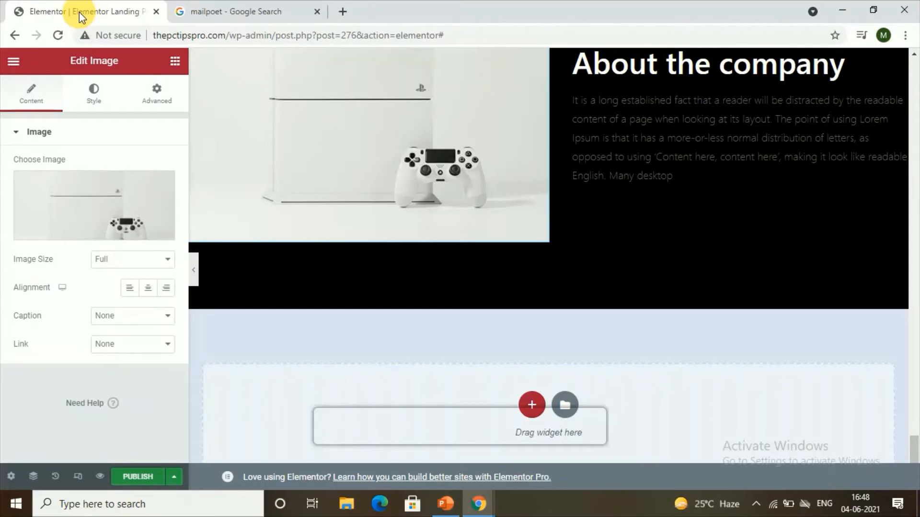
Step: Switch to the MailPoet search tab, open mailpoet.com and sign up for a MailPoet 3 account
click(225, 10)
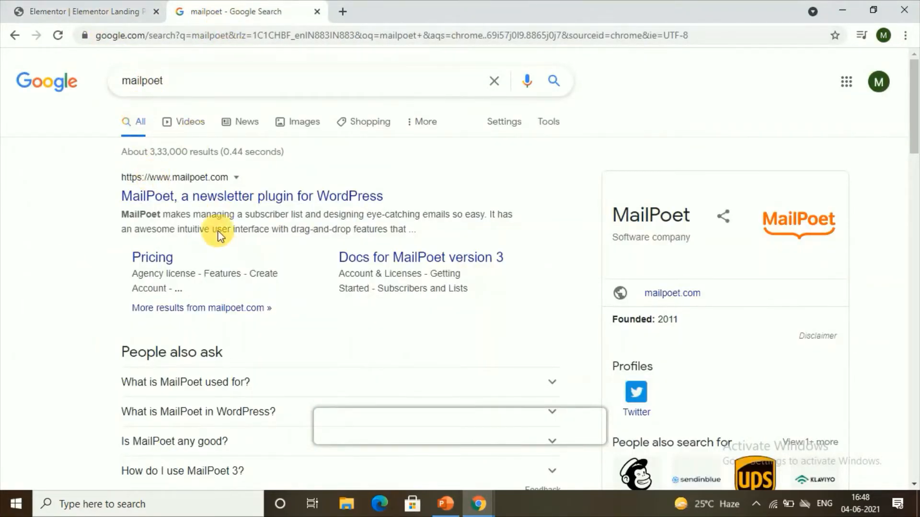
click(211, 196)
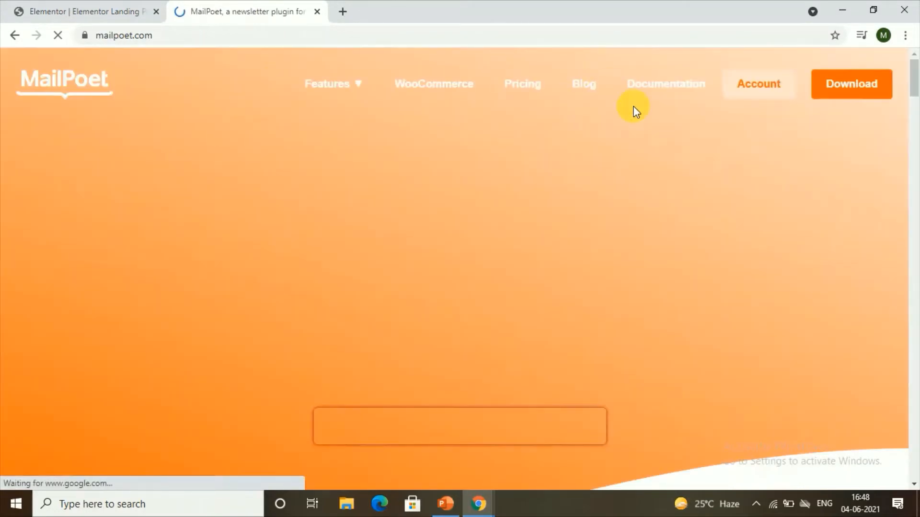
click(758, 97)
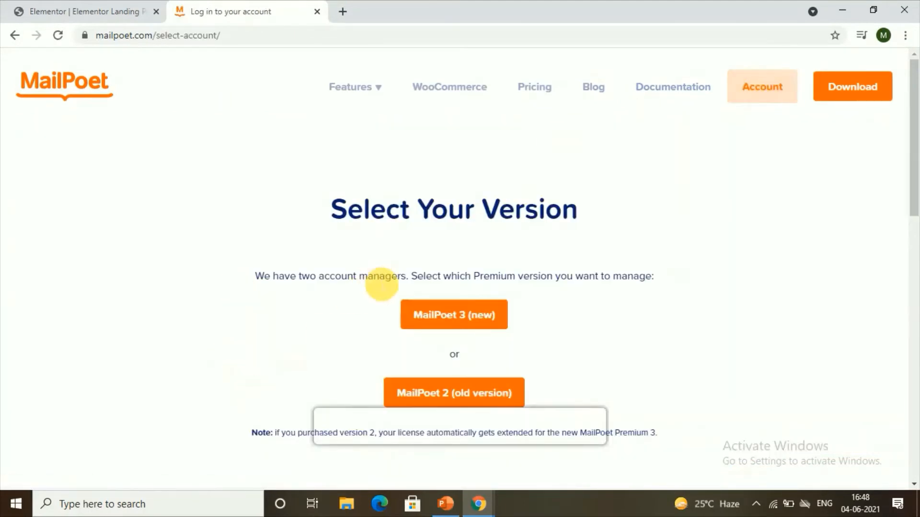
scroll(378, 295, down, 1)
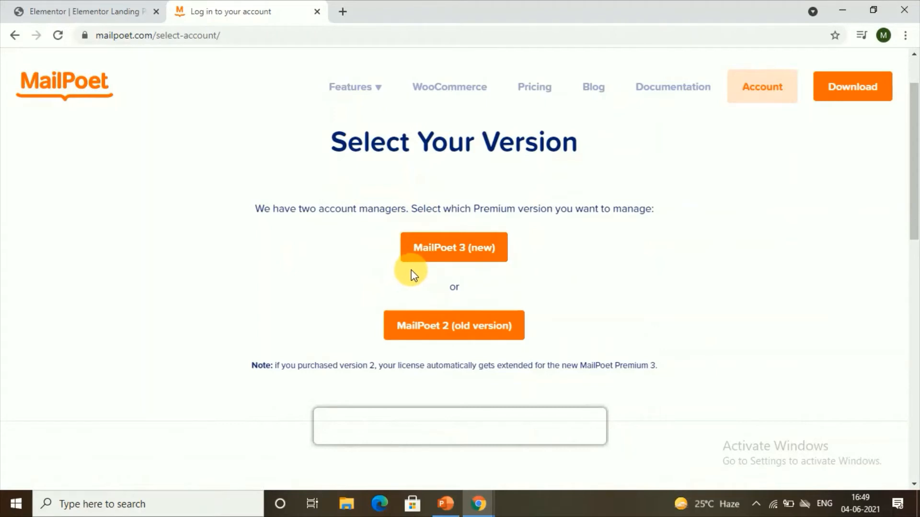
click(423, 246)
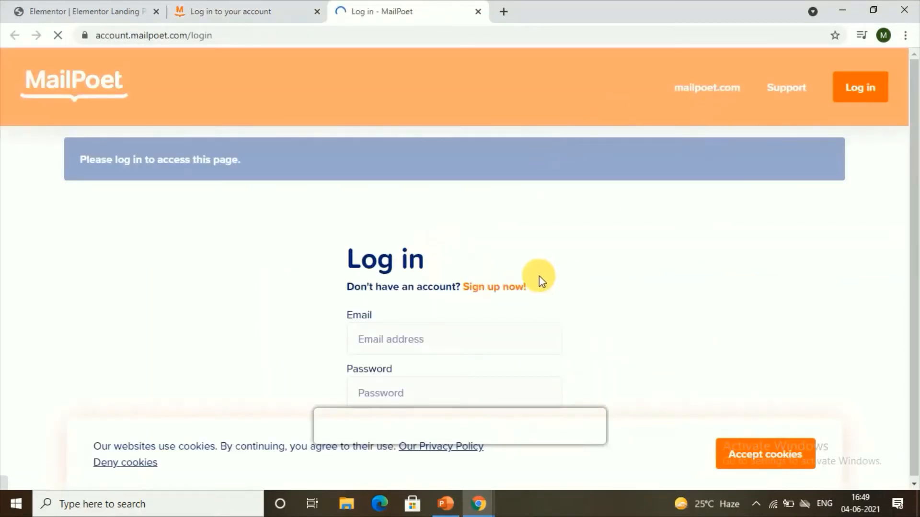
click(490, 285)
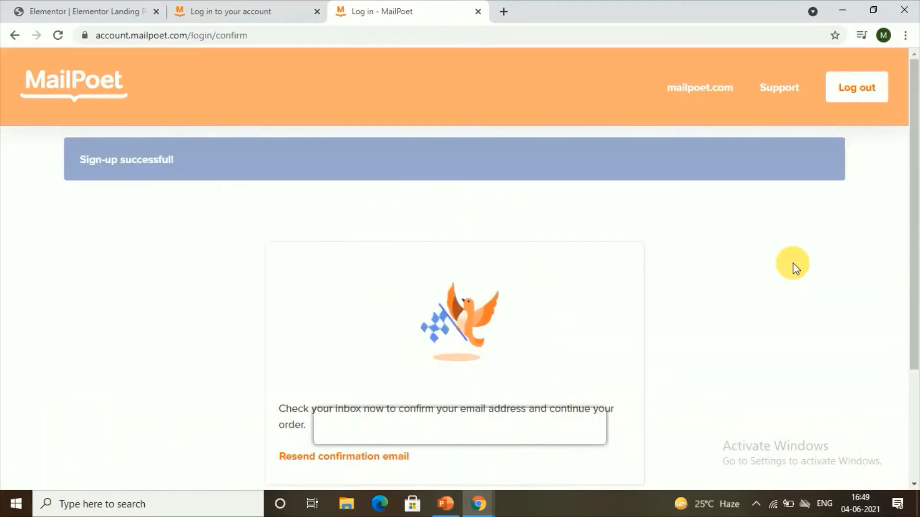
scroll(676, 294, down, 3)
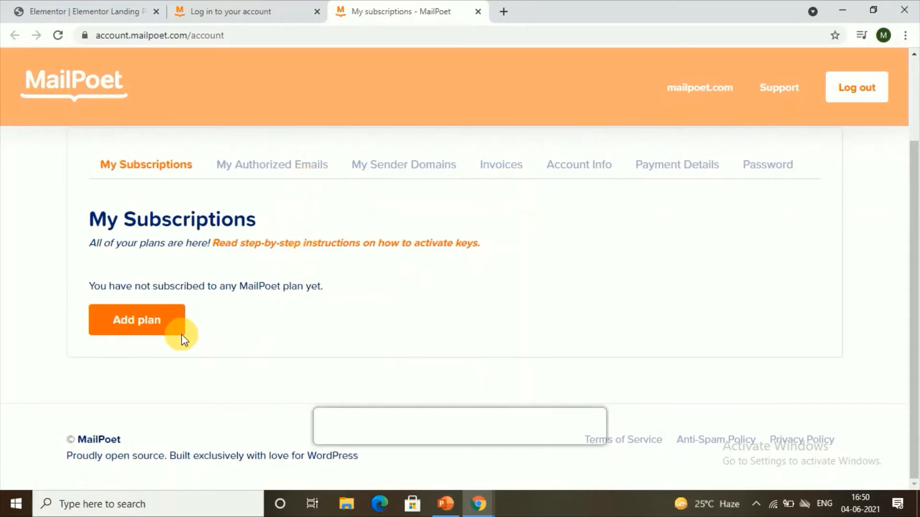
Step: Add a plan on the MailPoet account and pick the free MailPoet Premium plan for 1,000 subscribers
click(156, 335)
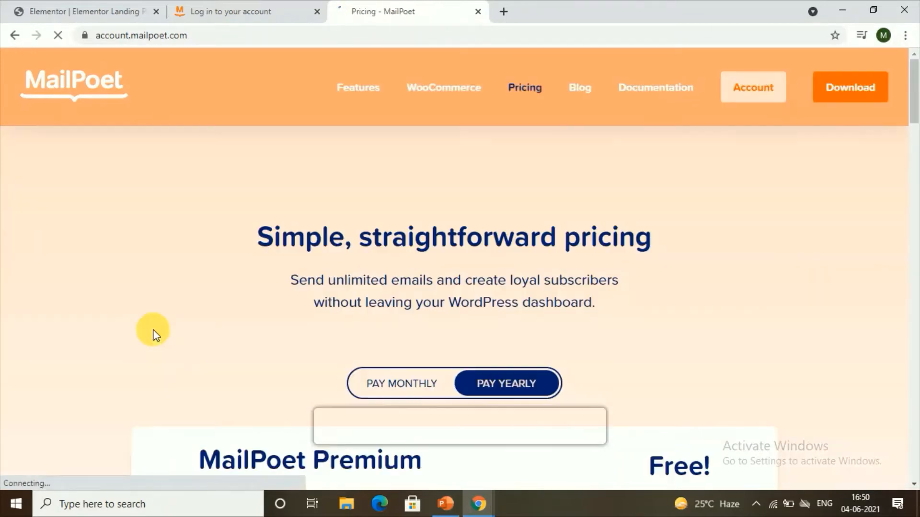
scroll(219, 313, down, 5)
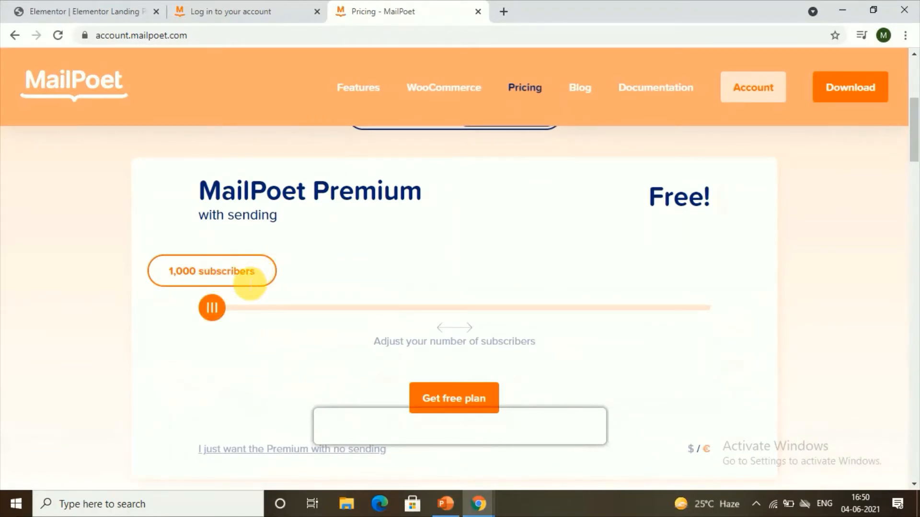
scroll(343, 352, down, 1)
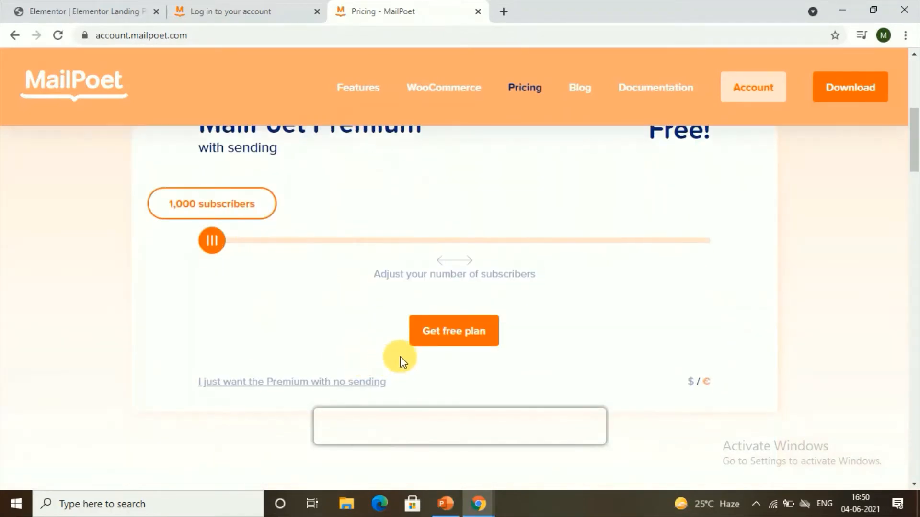
click(453, 336)
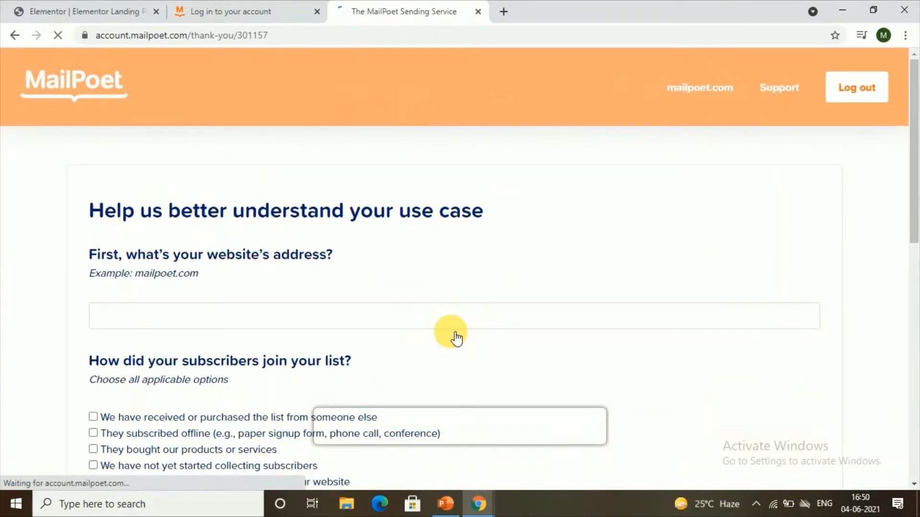
Step: Fill in the website address pctipspro.com on the use-case questionnaire
scroll(455, 338, down, 3)
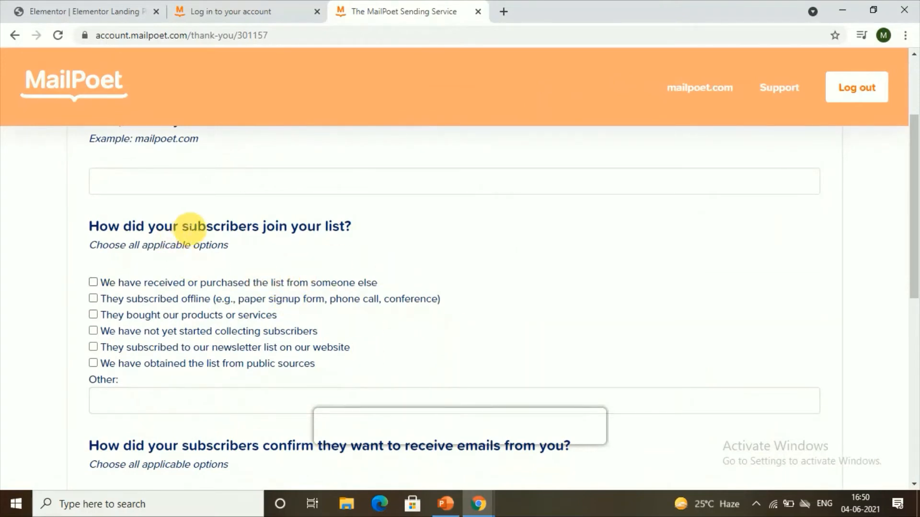
scroll(295, 270, down, 2)
scroll(297, 269, up, 5)
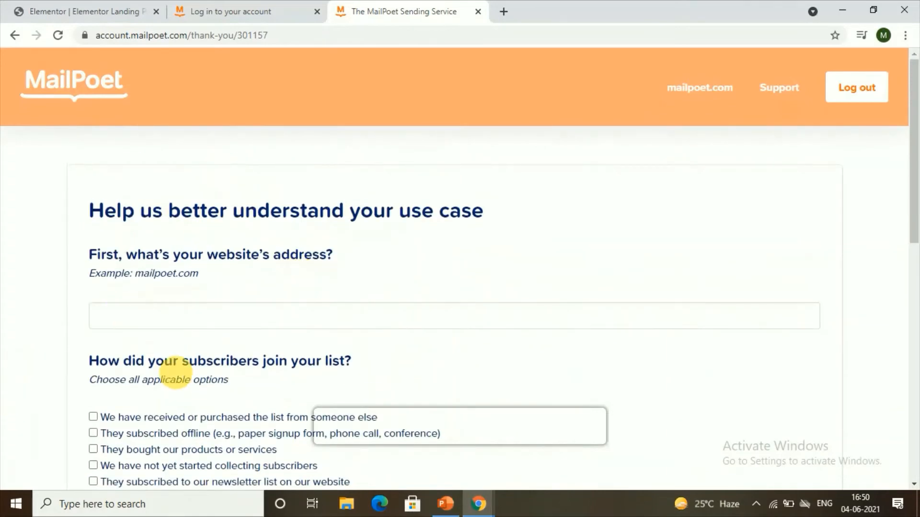
scroll(298, 318, down, 3)
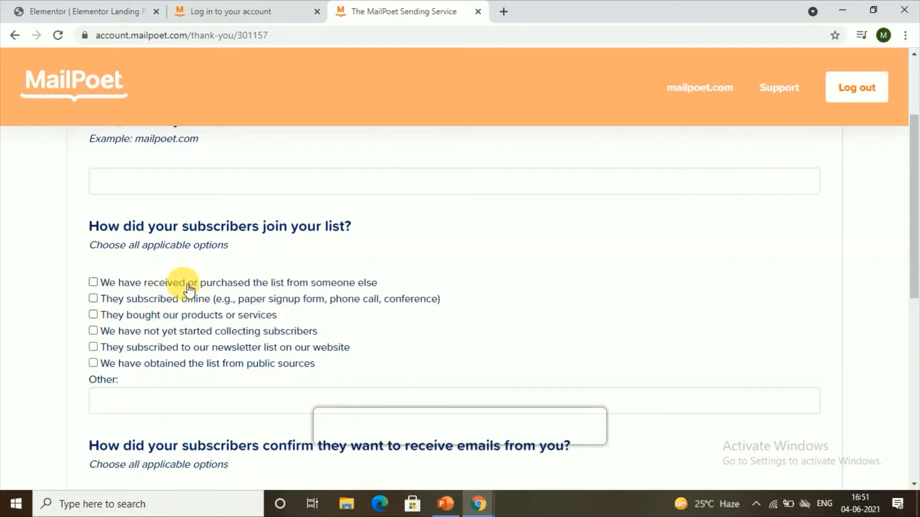
scroll(189, 287, up, 1)
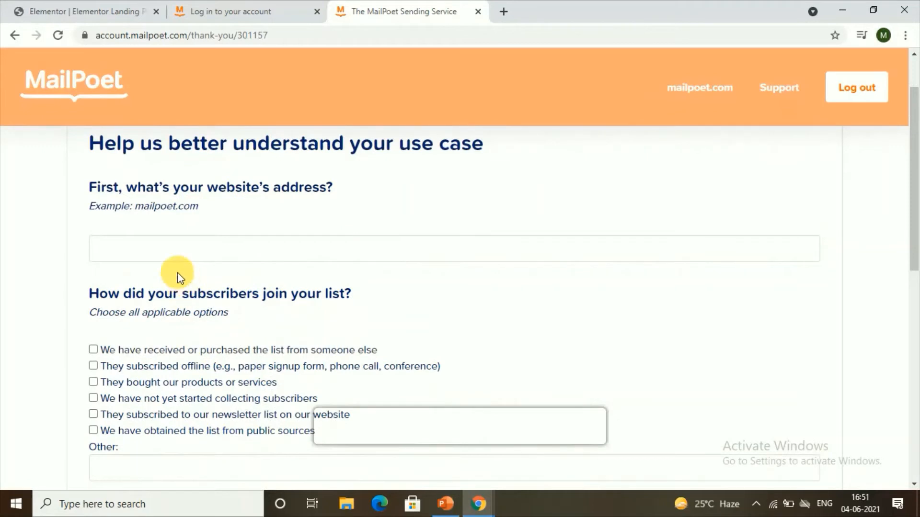
click(165, 252)
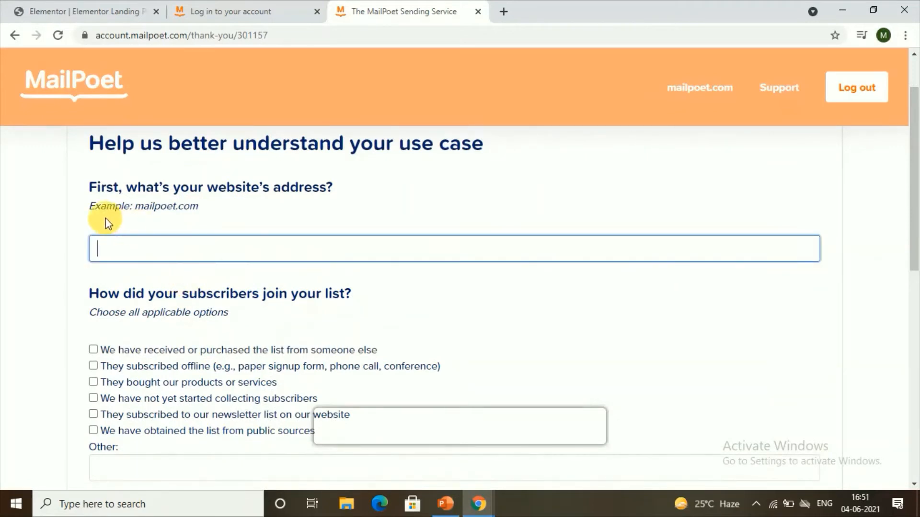
text(pcti)
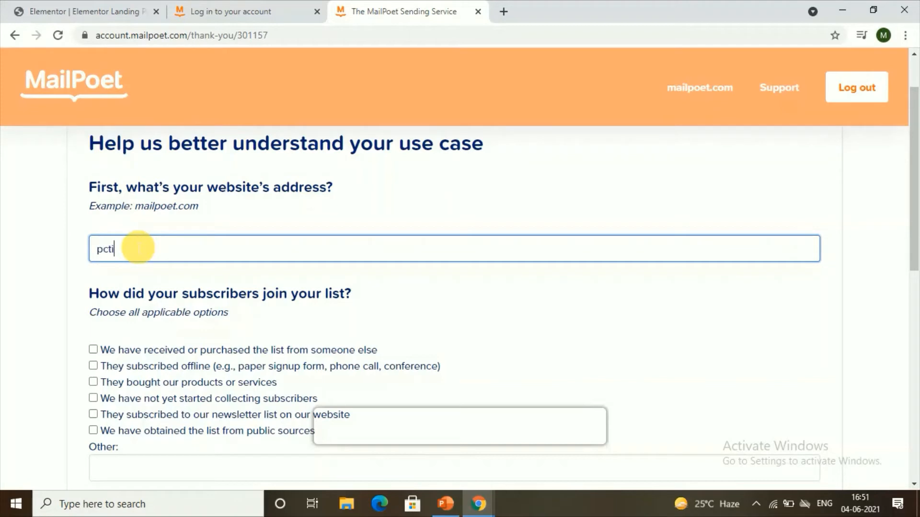
text(psprc.com)
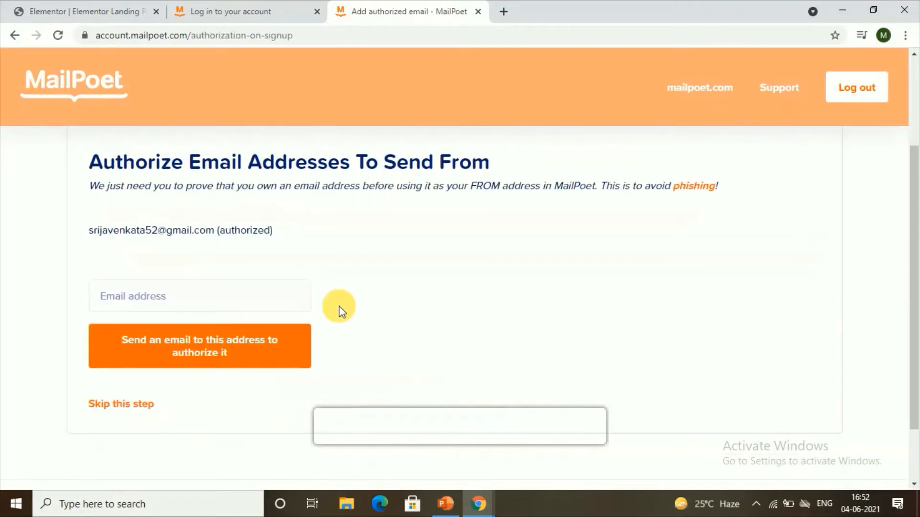
Step: Skip the step for authorizing another sending email address
scroll(286, 204, down, 2)
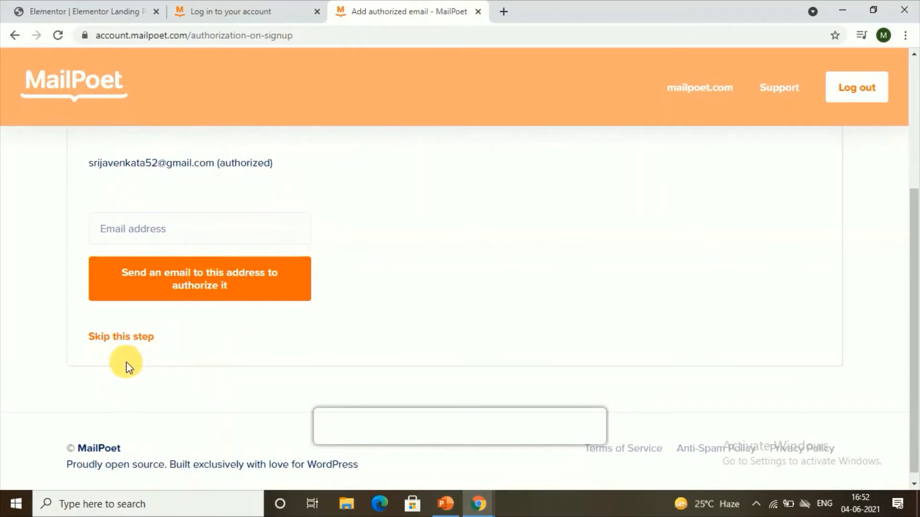
click(119, 342)
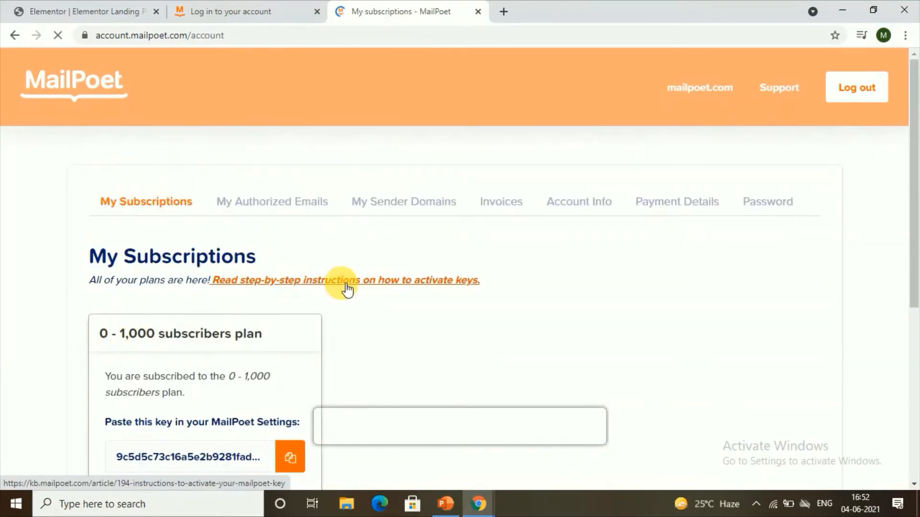
scroll(288, 364, down, 5)
scroll(240, 287, up, 5)
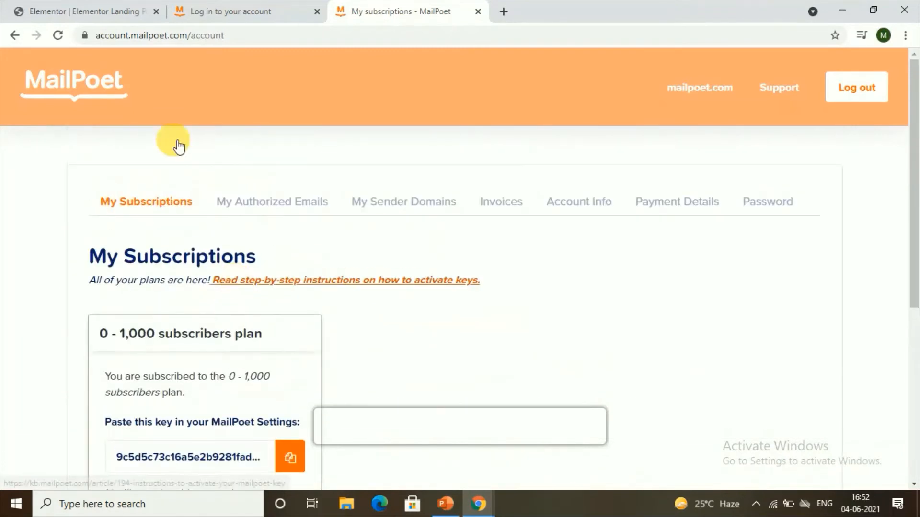
Step: Switch to the WordPress admin tab, open the Add New plugins page and search for MAILPOET
click(73, 9)
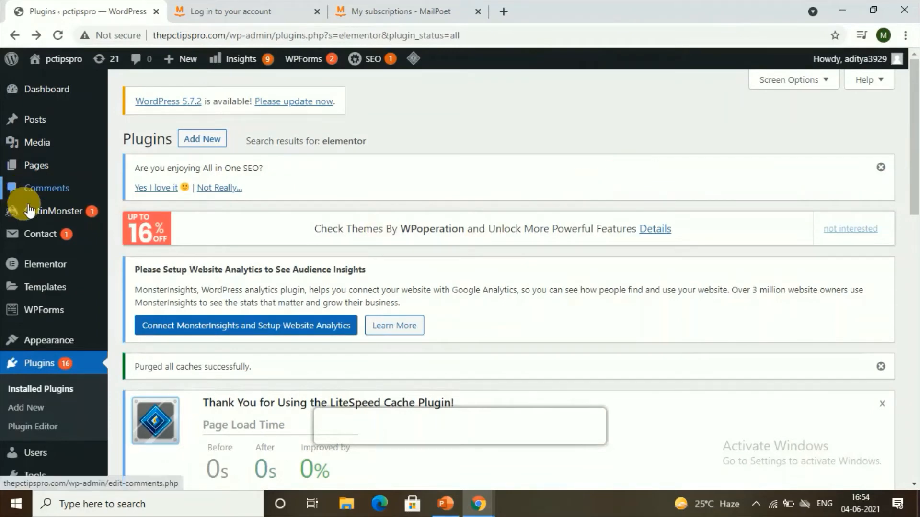
scroll(71, 431, down, 3)
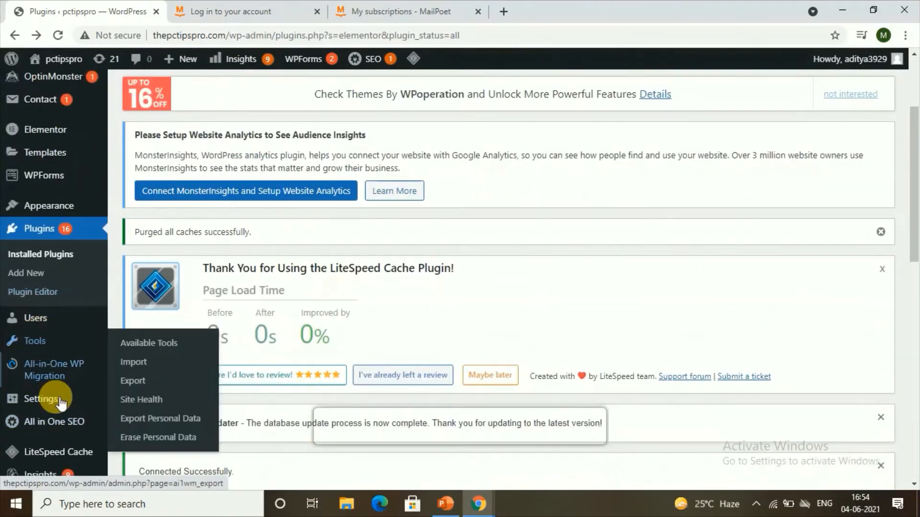
click(35, 274)
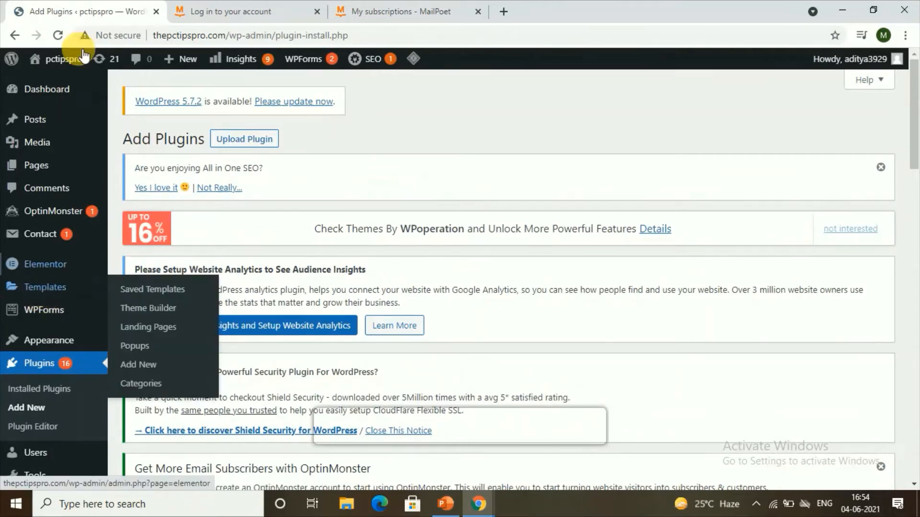
scroll(201, 162, down, 6)
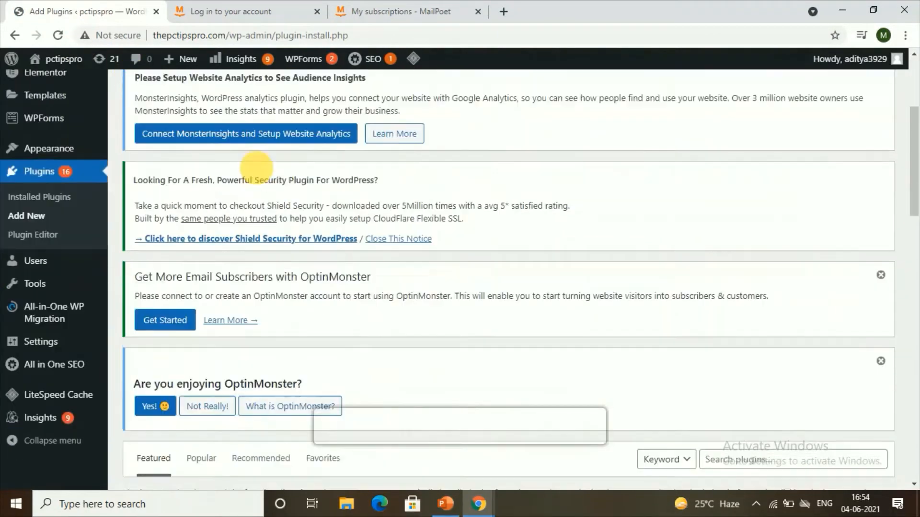
scroll(771, 328, down, 3)
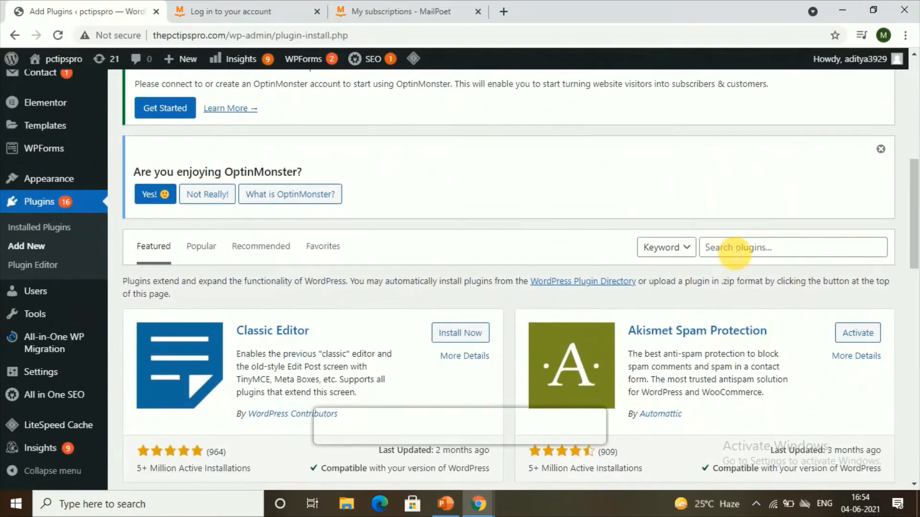
click(731, 248)
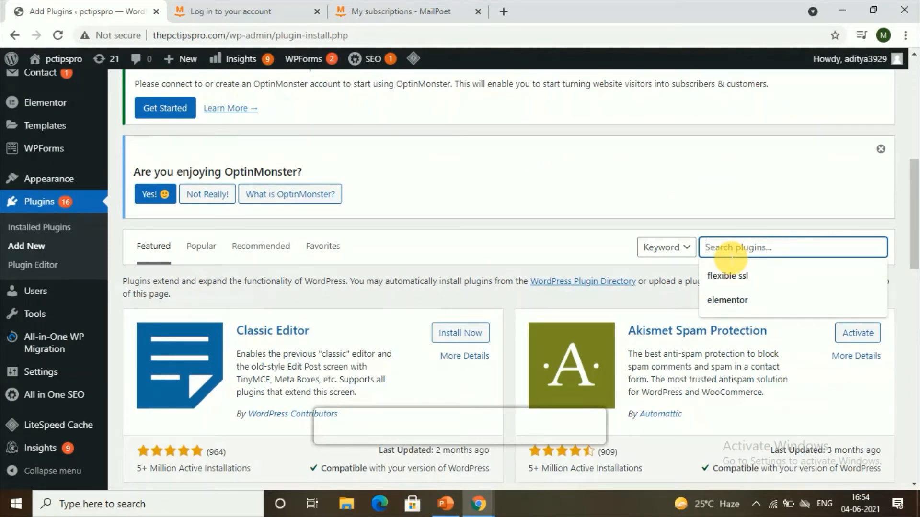
text(MAILPOET)
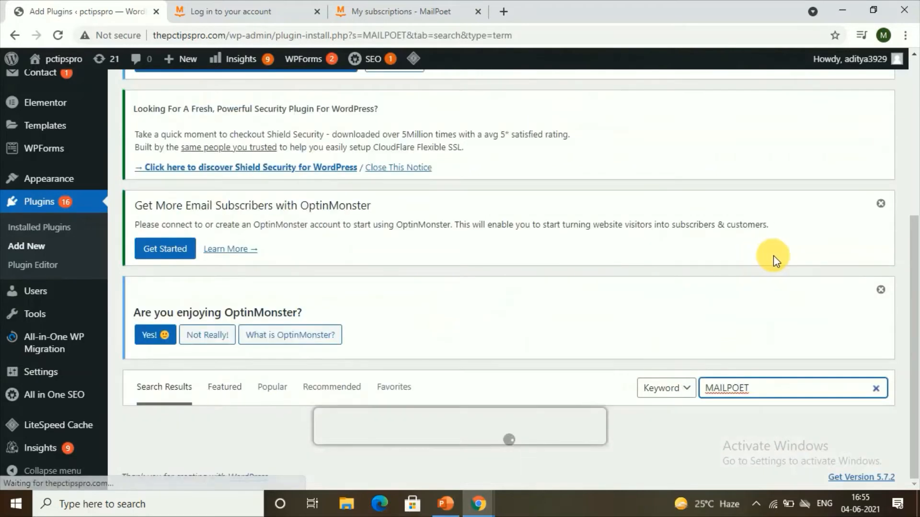
Step: Install and activate the MailPoet – emails and newsletters in WordPress plugin
scroll(398, 318, down, 4)
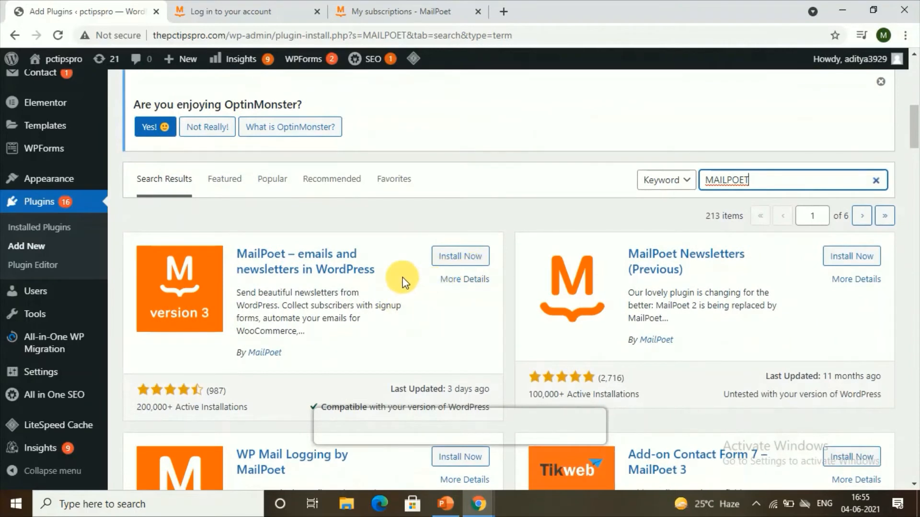
click(450, 257)
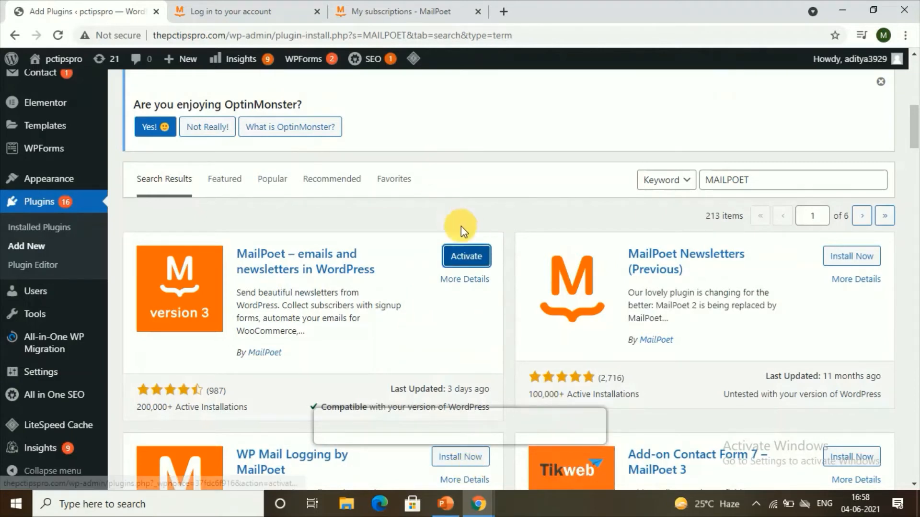
click(473, 247)
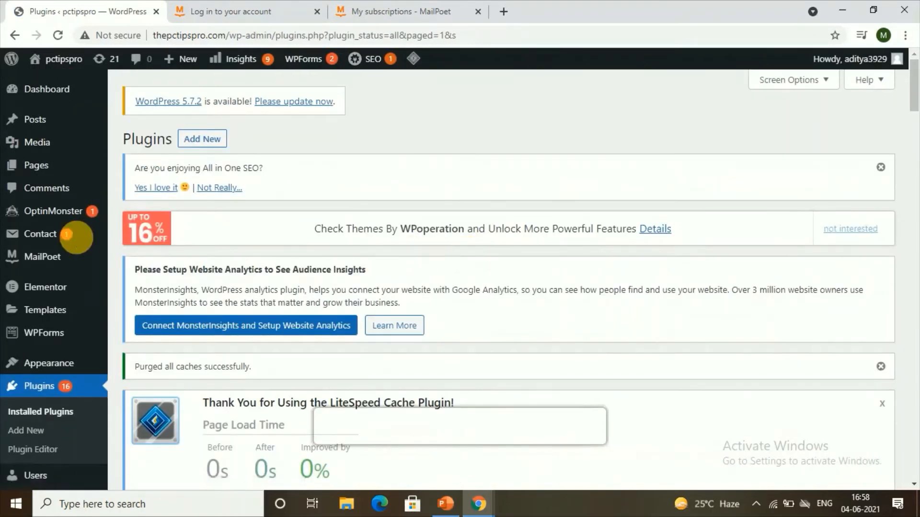
Step: Continue through the MailPoet welcome wizard with the default sender name and address
mouse_move(68, 268)
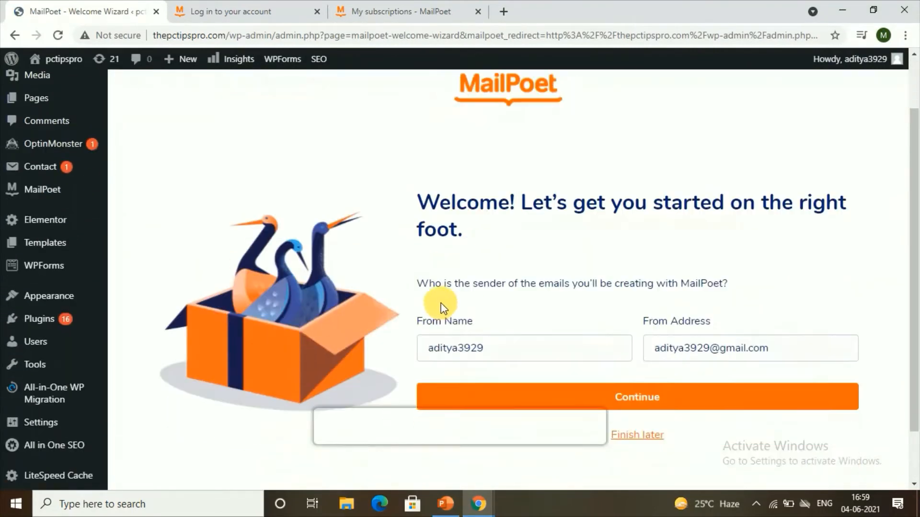
scroll(441, 305, down, 1)
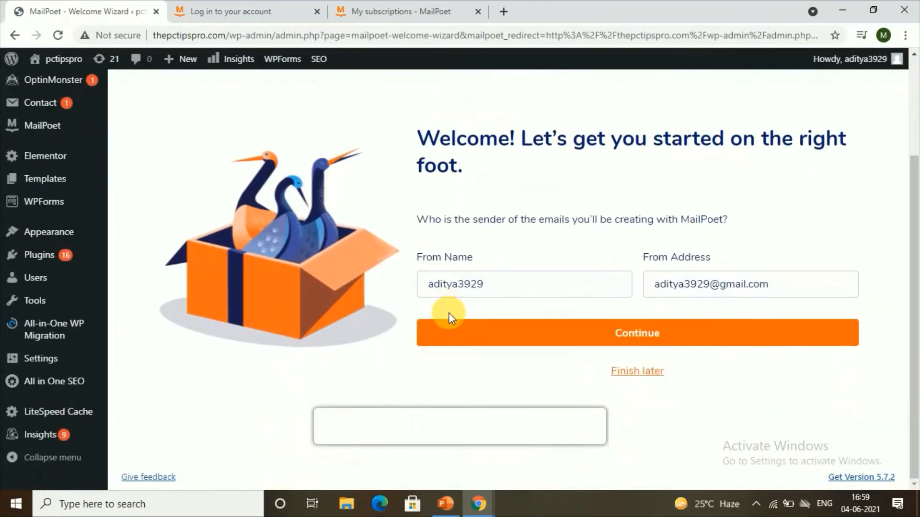
click(560, 336)
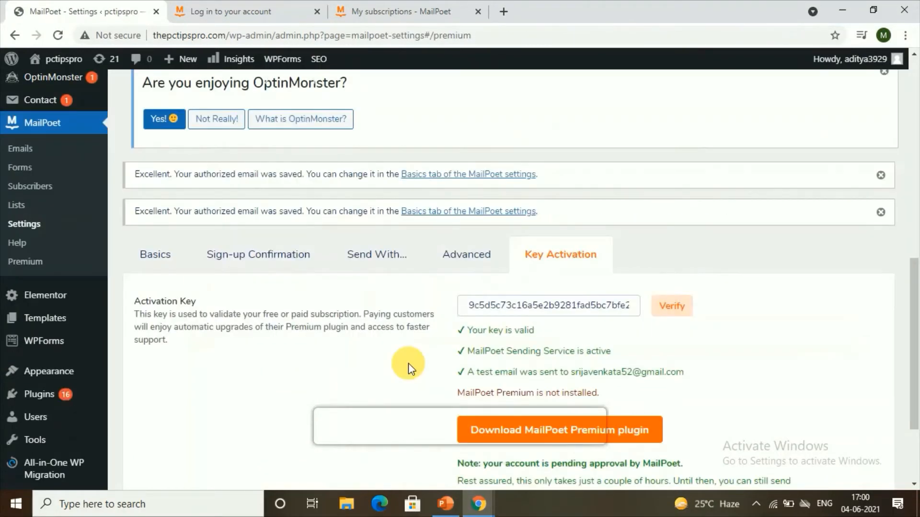
Step: Compare the plan key in the MailPoet account tab, then verify the activation key in MailPoet Key Activation settings
click(352, 10)
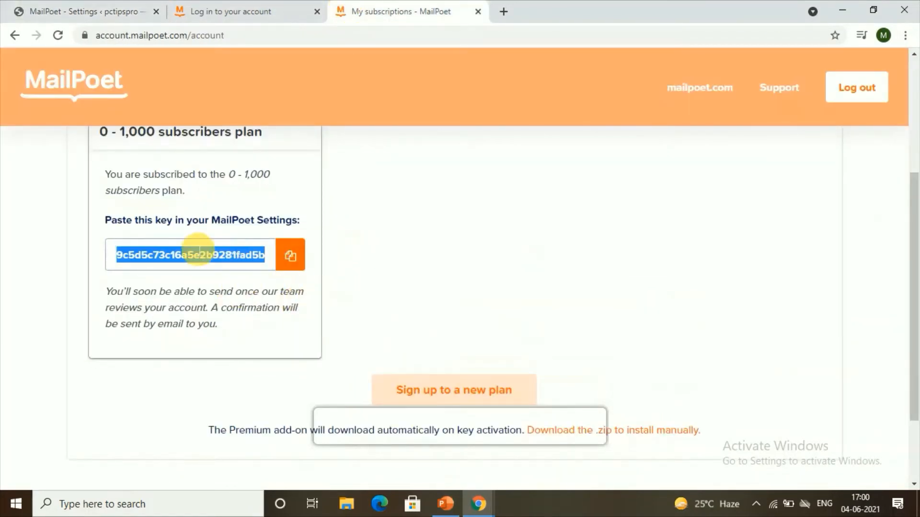
click(23, 9)
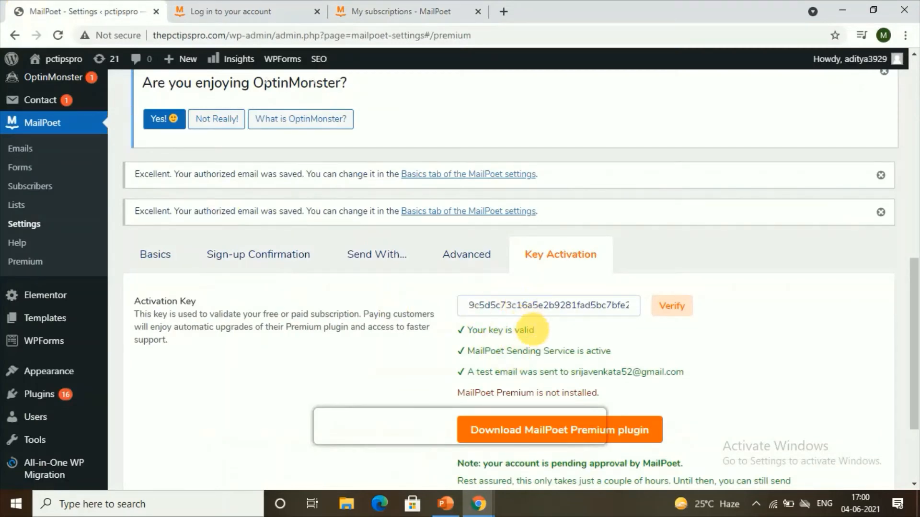
scroll(565, 378, down, 2)
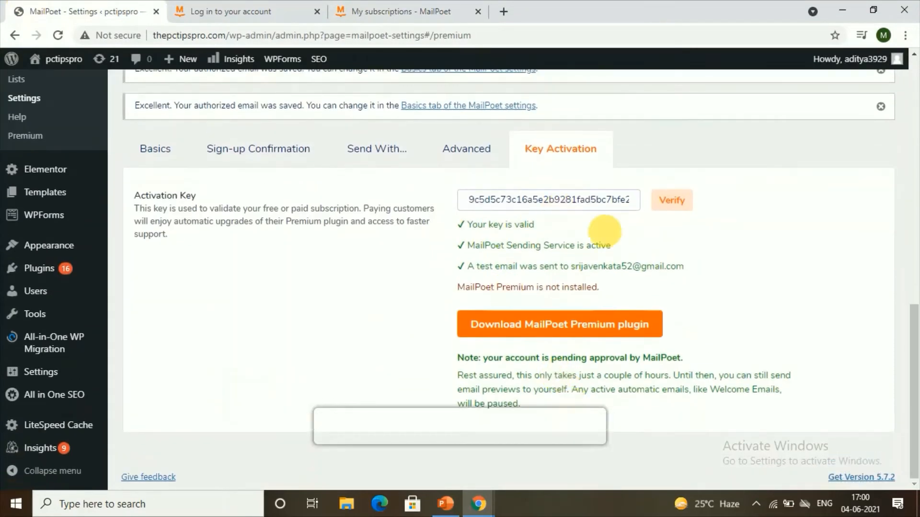
click(670, 200)
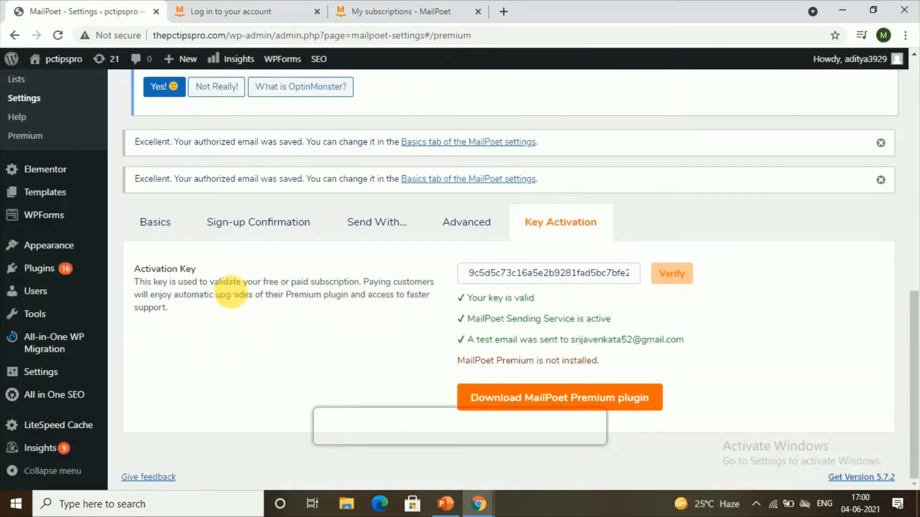
Step: Open MailPoet Forms and start creating a new form
scroll(56, 191, up, 3)
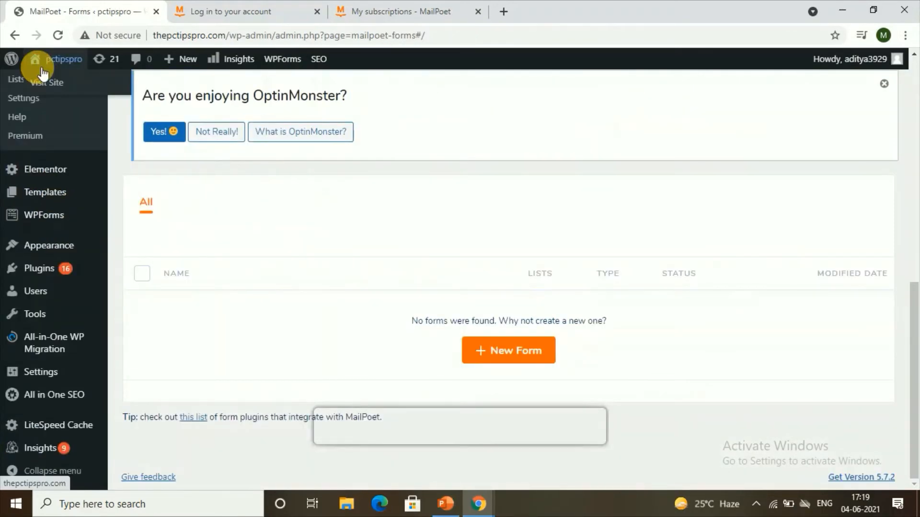
scroll(48, 269, up, 4)
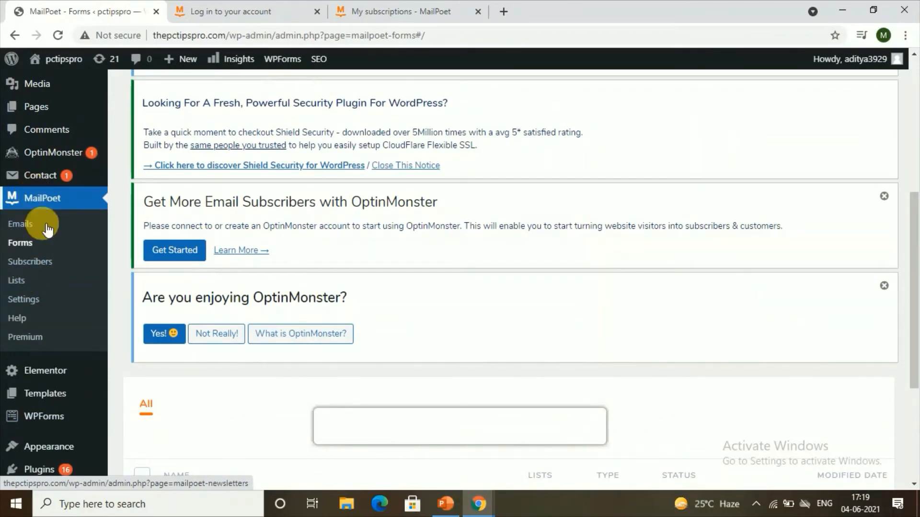
click(20, 249)
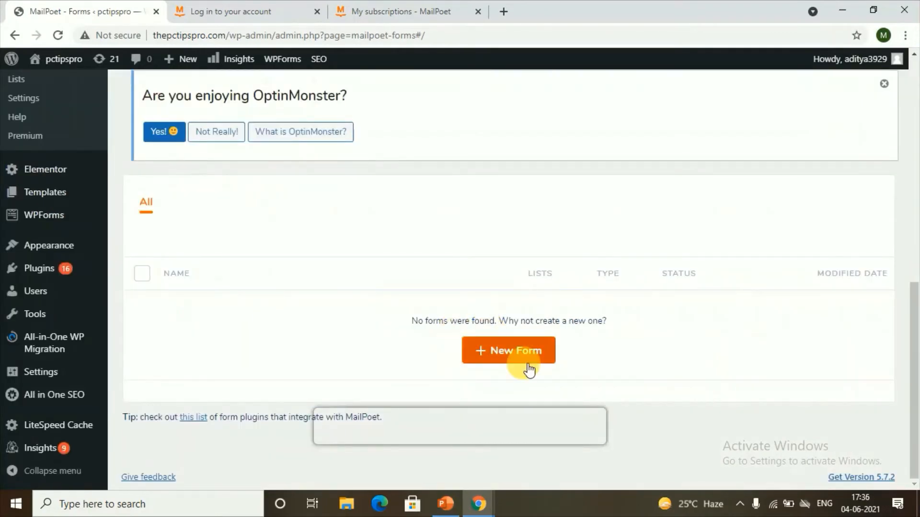
click(519, 354)
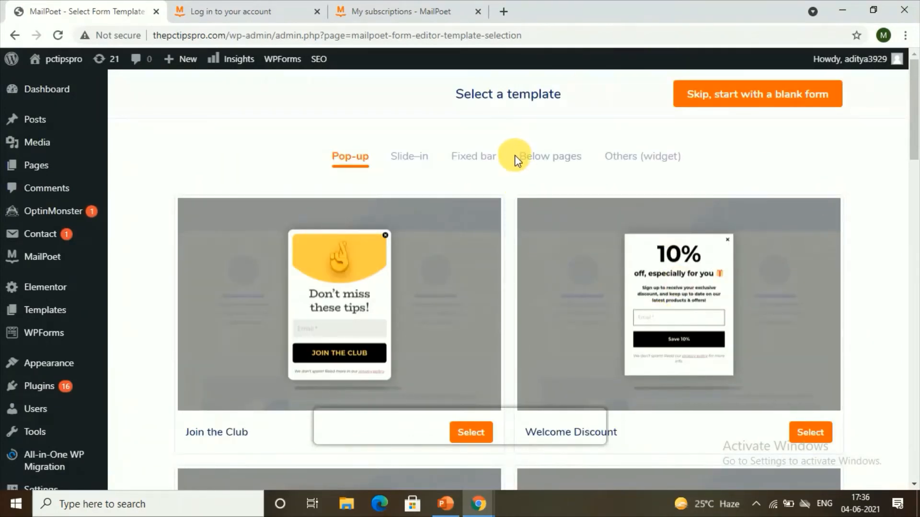
Step: Choose the Limited Time Offer pop-up template for the new form and close the MailPoet intro video
scroll(489, 165, down, 4)
scroll(515, 295, up, 4)
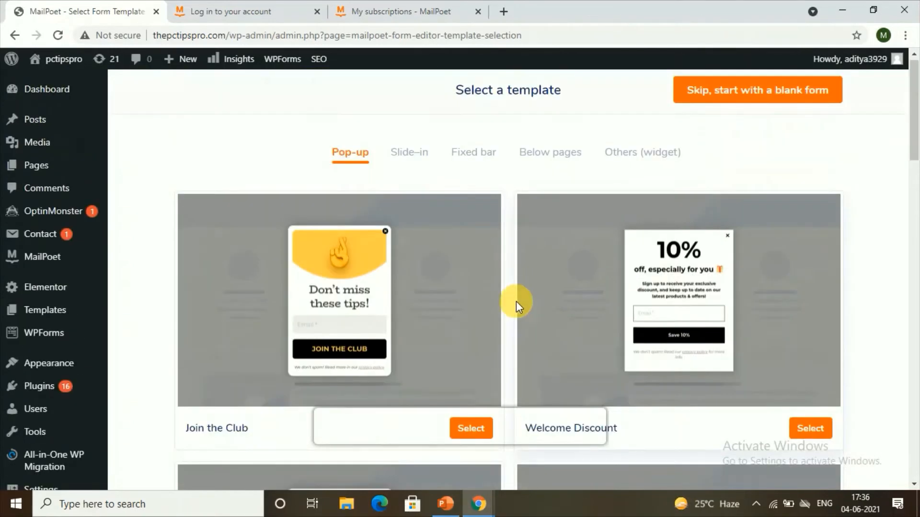
scroll(521, 293, down, 15)
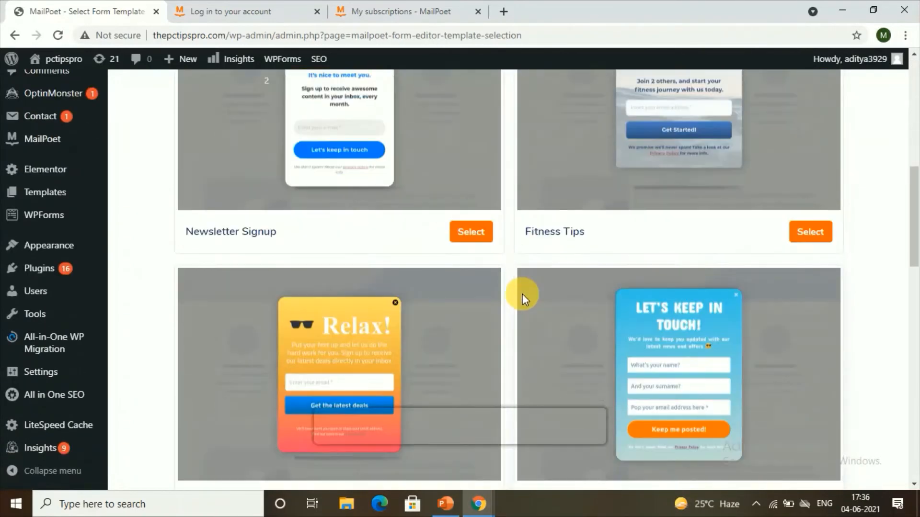
scroll(522, 294, down, 4)
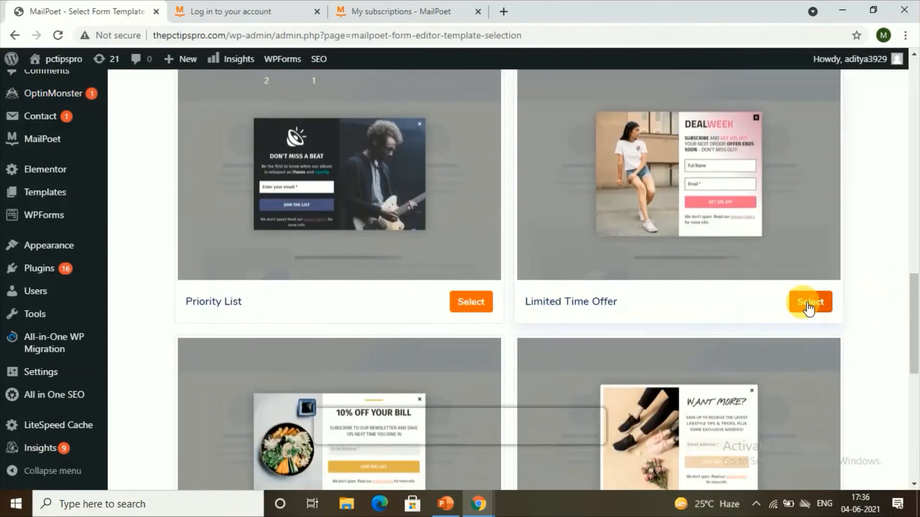
click(807, 307)
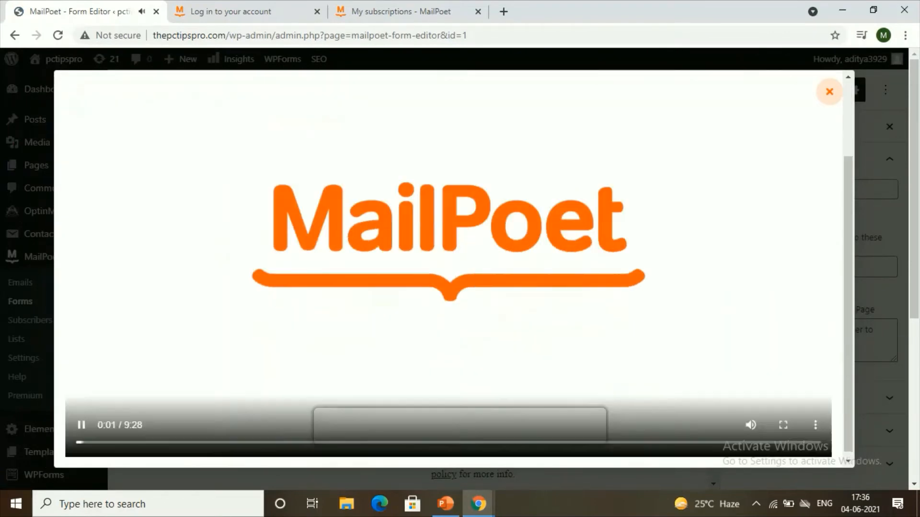
click(830, 92)
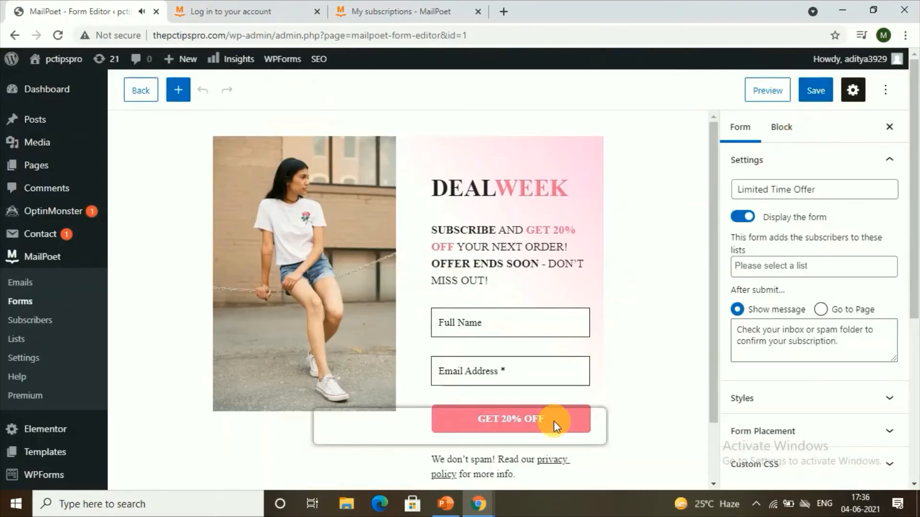
scroll(526, 262, down, 2)
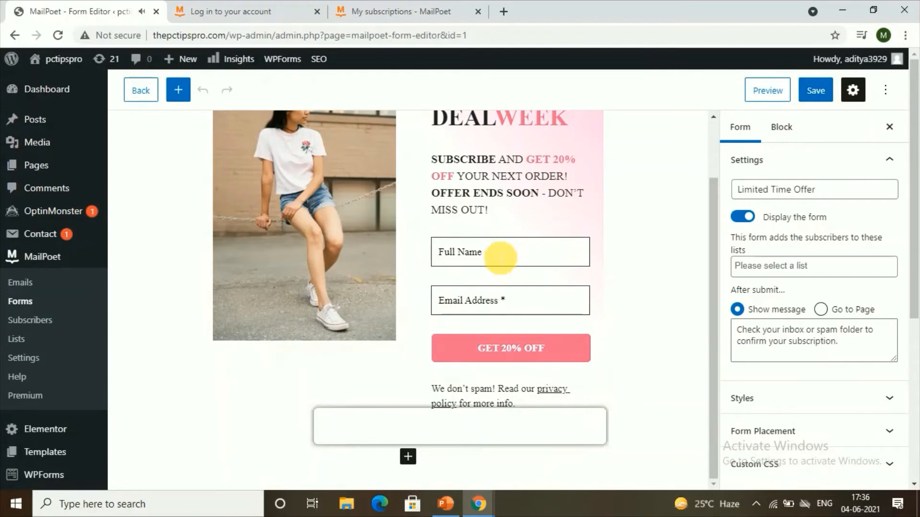
click(481, 261)
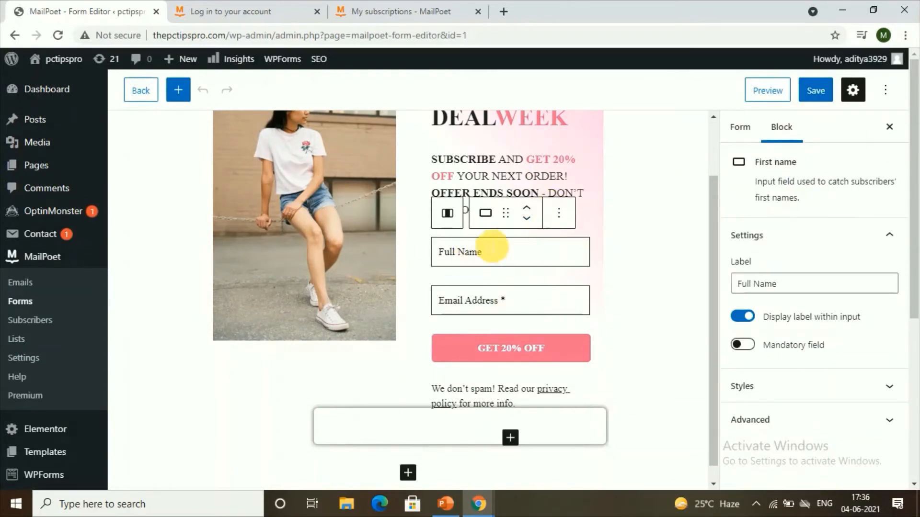
scroll(503, 243, up, 2)
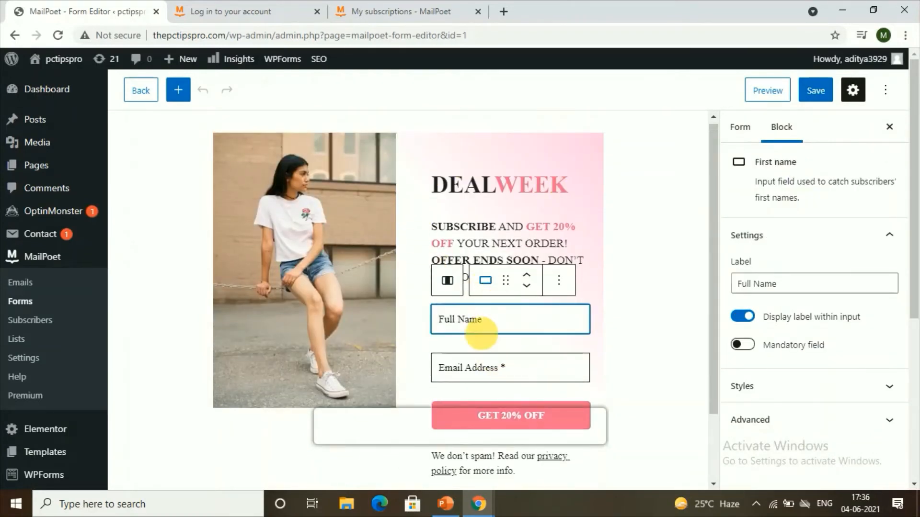
mouse_move(514, 343)
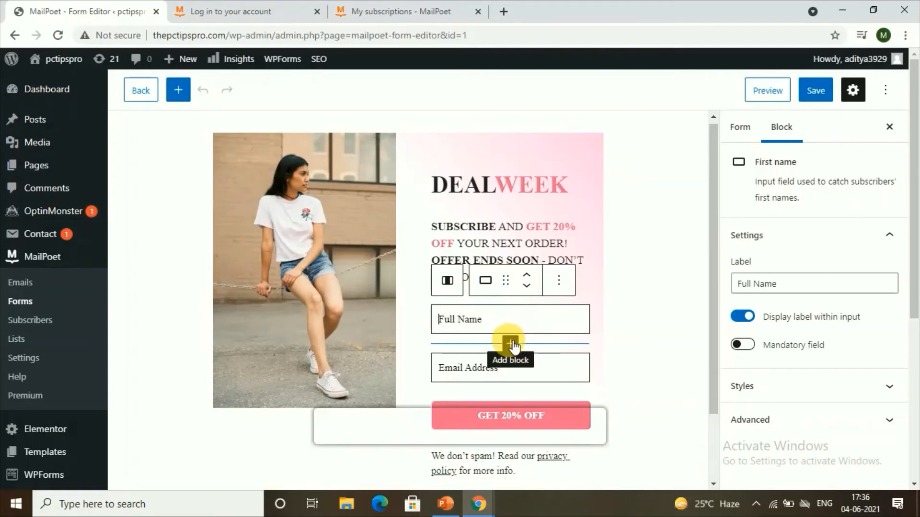
click(510, 343)
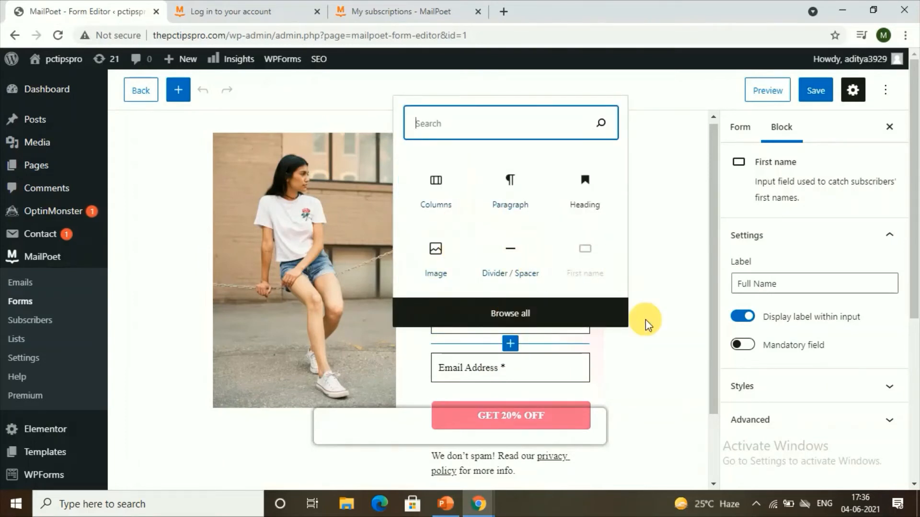
click(632, 355)
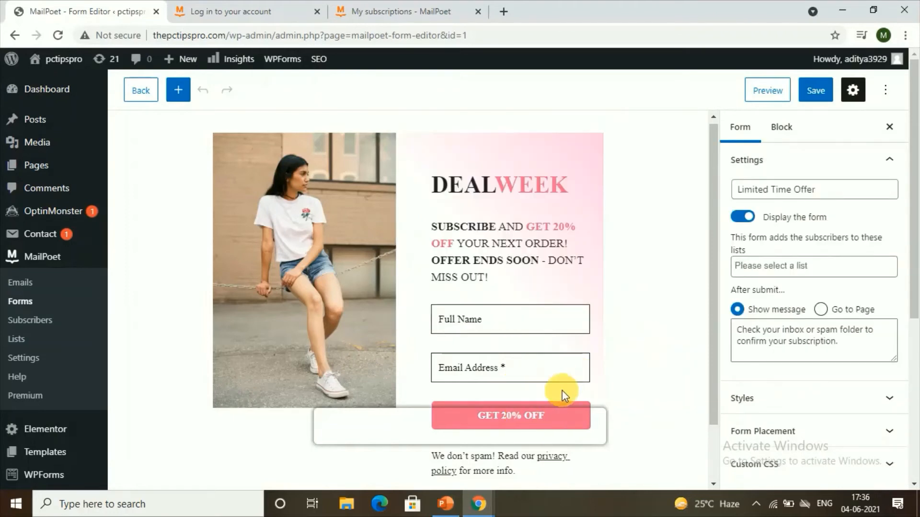
Step: Change the submit button label to "grab it now"
scroll(546, 321, down, 2)
click(518, 343)
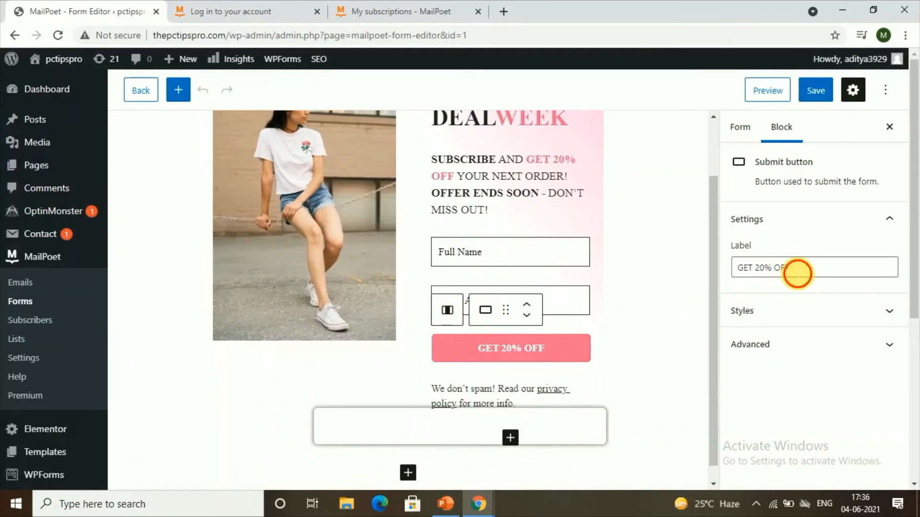
drag(796, 270, 681, 291)
text(grab it now)
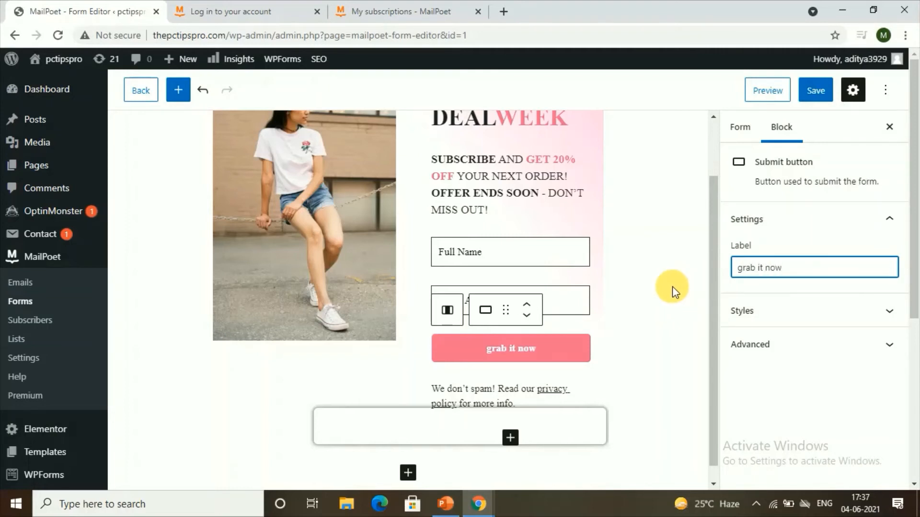
Step: Assign the form to the Newsletter mailing list in the form settings
scroll(429, 262, up, 2)
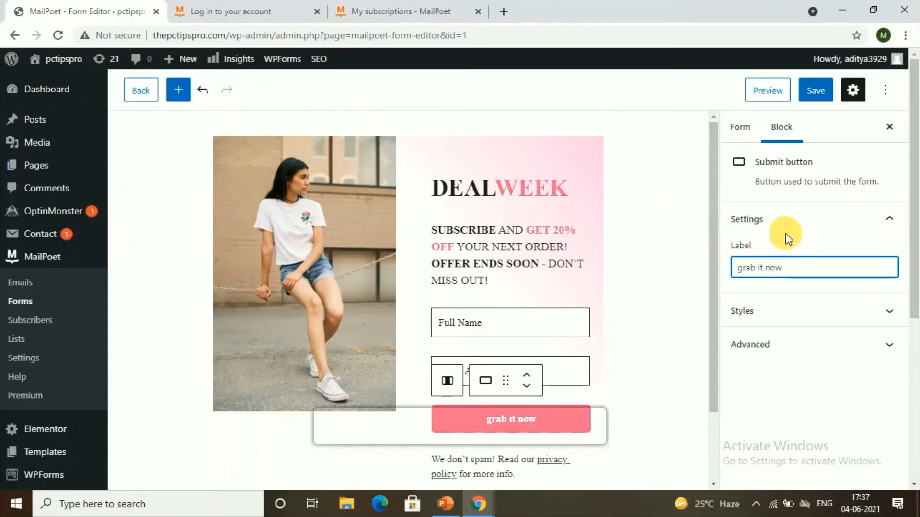
scroll(893, 194, down, 3)
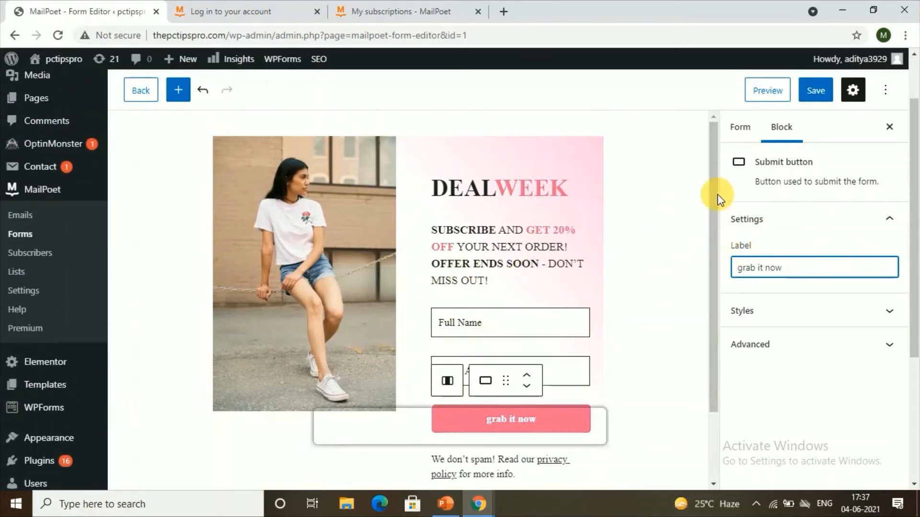
click(741, 128)
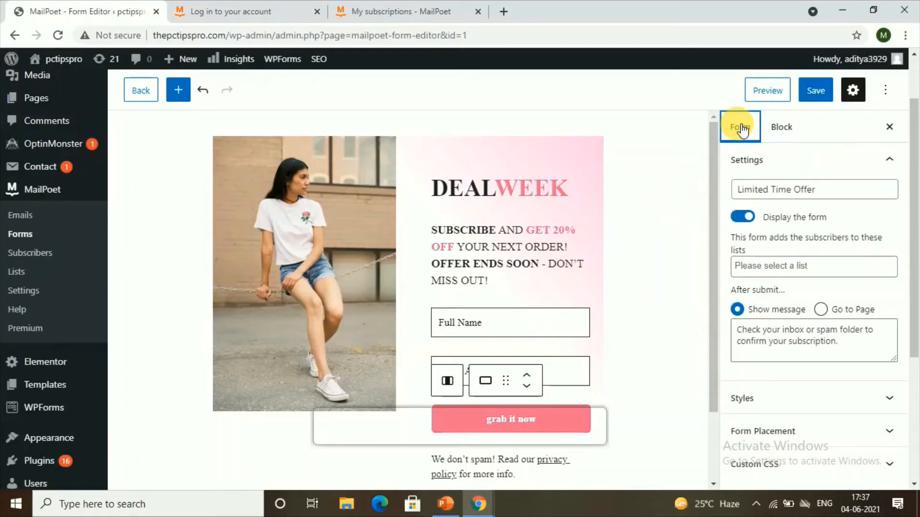
click(760, 267)
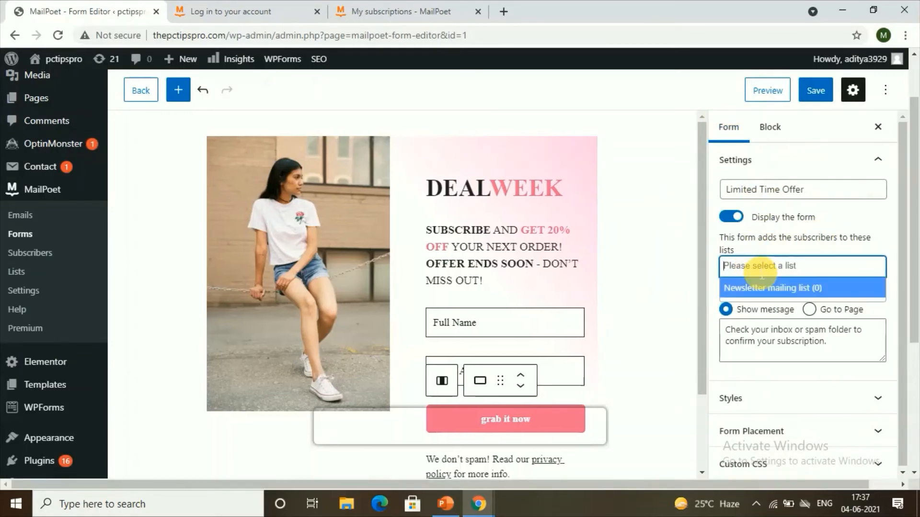
click(749, 288)
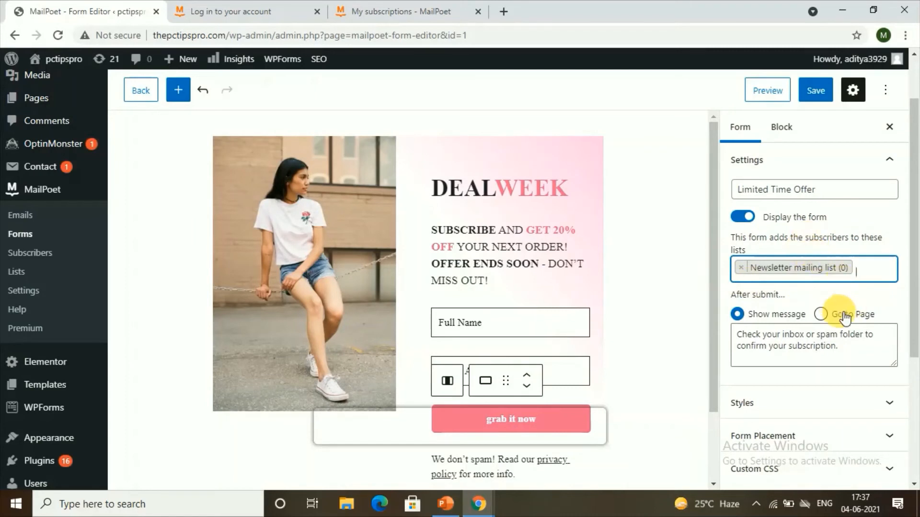
Step: Replace the after-submit message with "thanks for subscribing" and save the form
click(769, 345)
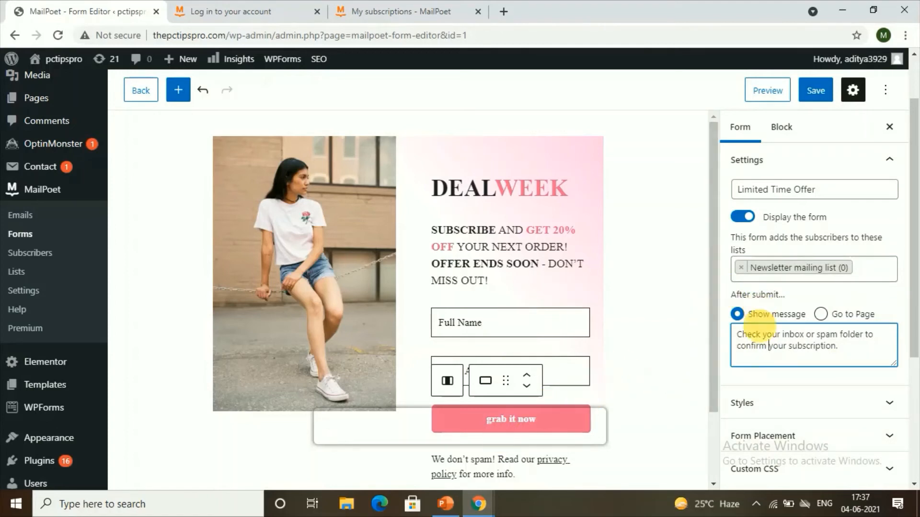
scroll(656, 326, down, 2)
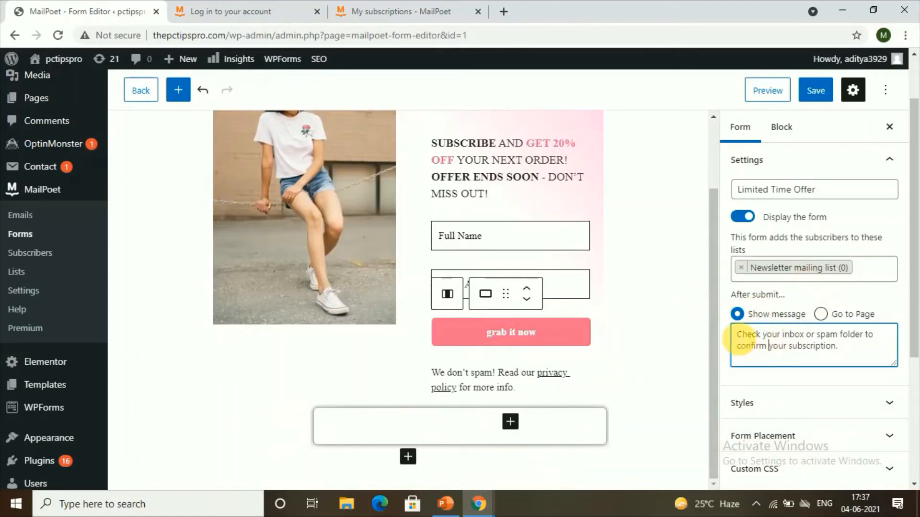
drag(742, 337, 846, 355)
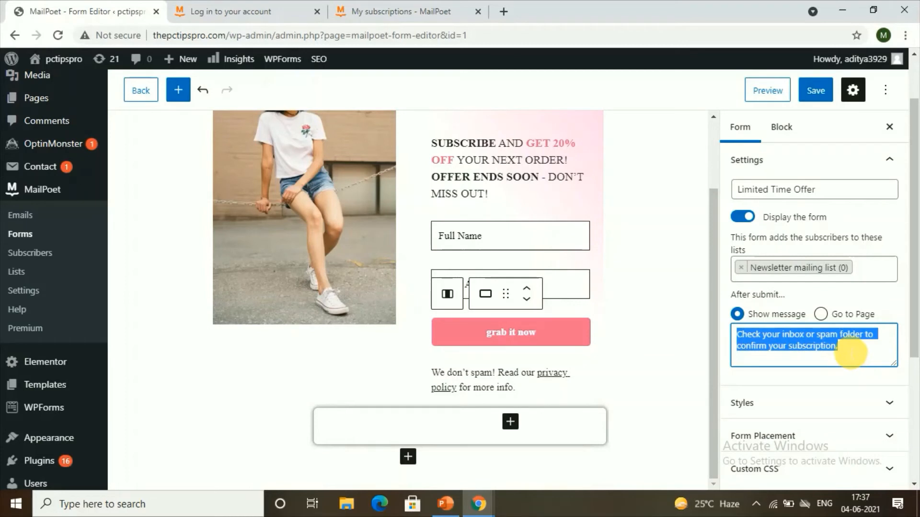
text(thanks for subscribing)
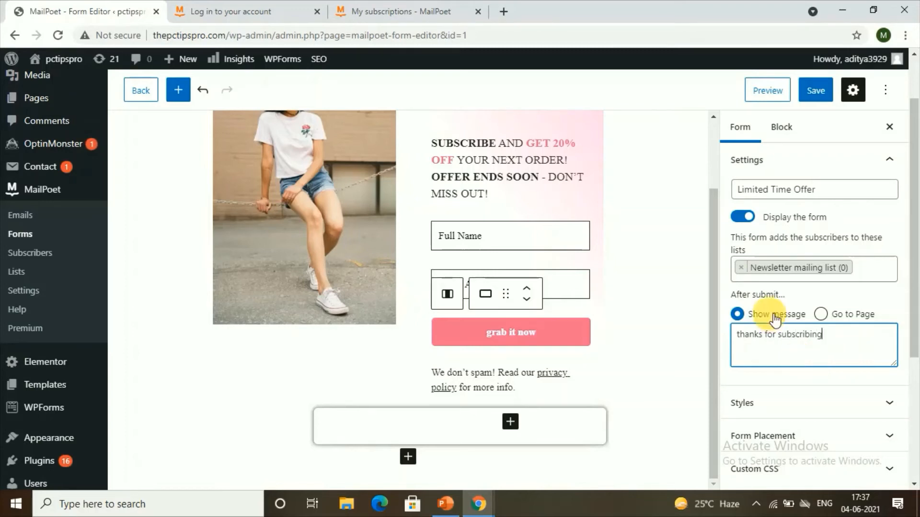
scroll(818, 313, down, 3)
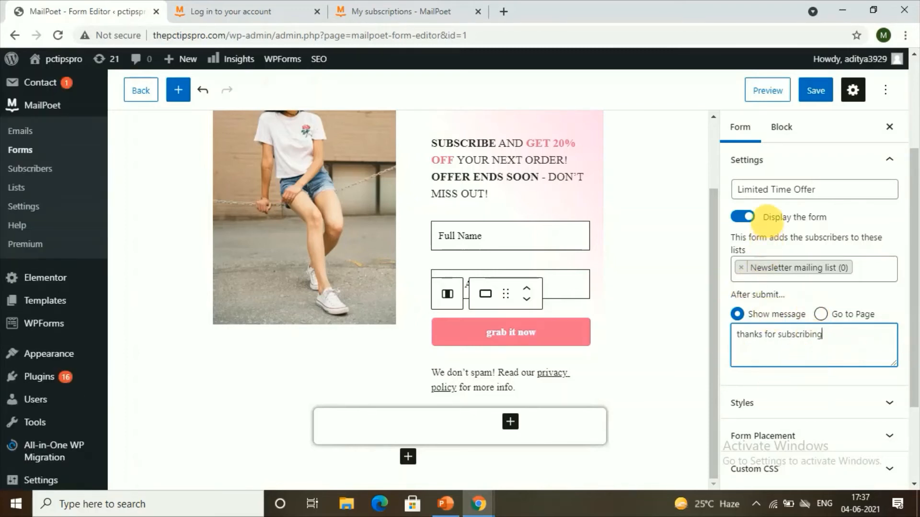
click(817, 92)
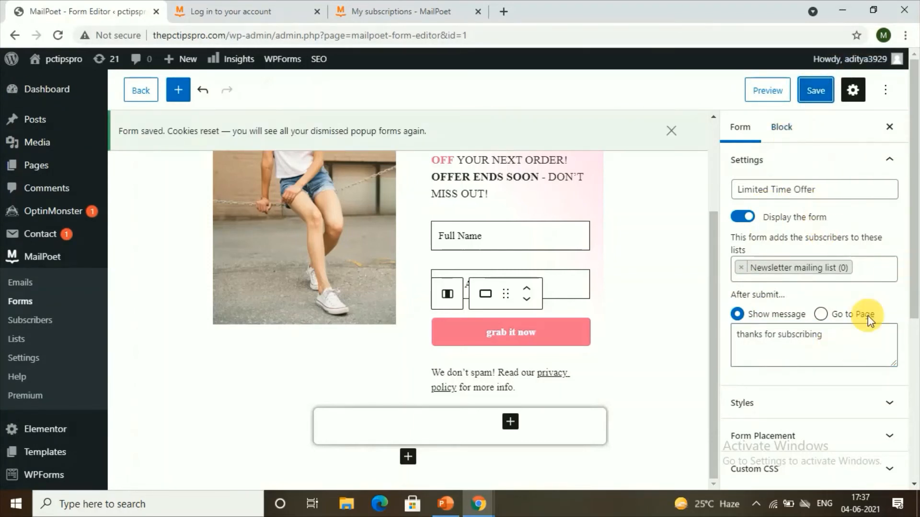
Step: Copy the form's [mailpoet_form id="1"] shortcode from the Others (widget) placement option
scroll(756, 345, down, 4)
scroll(737, 297, down, 2)
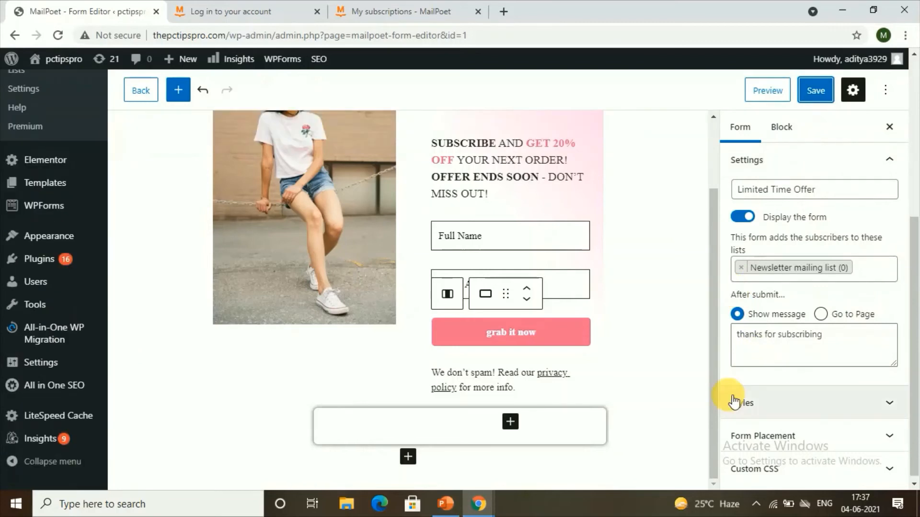
click(751, 437)
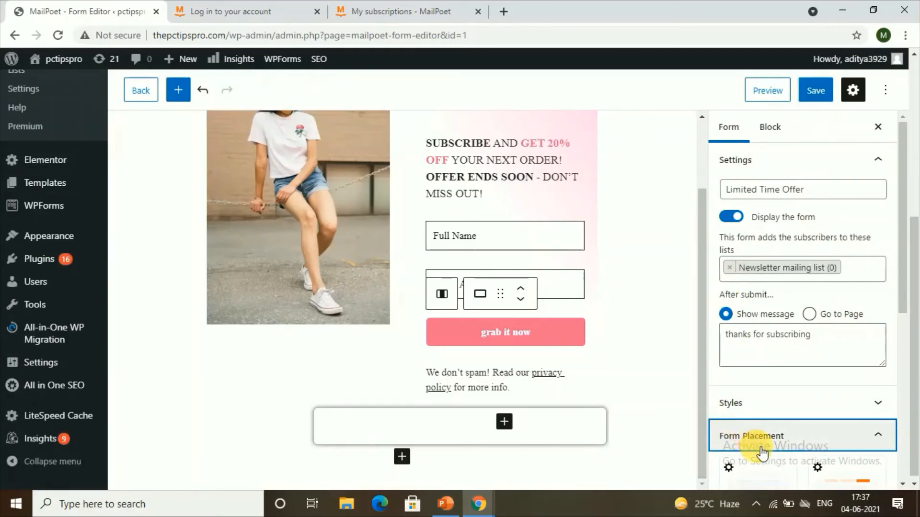
mouse_move(906, 299)
mouse_down()
mouse_move(905, 336)
mouse_move(905, 299)
mouse_up()
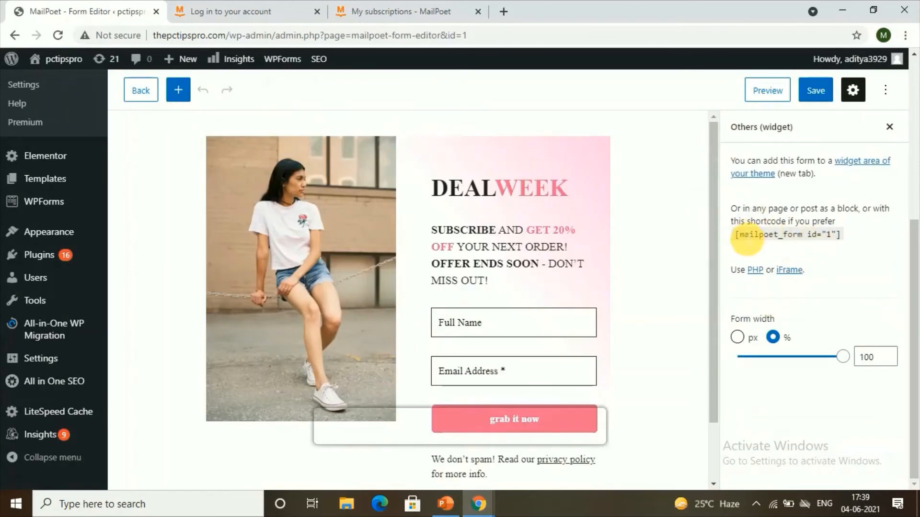
drag(742, 237, 837, 243)
right_click(821, 240)
click(820, 245)
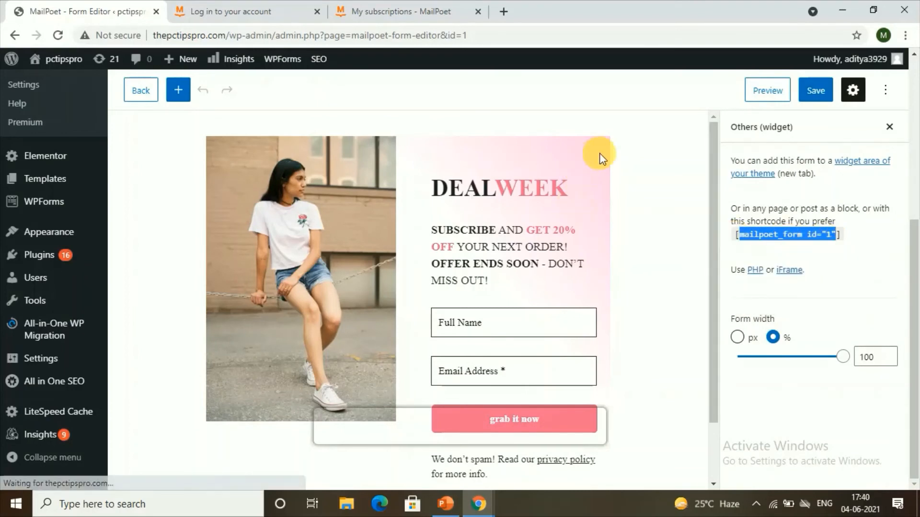
Step: Create a new page and add a Shortcode widget to it in Elementor
mouse_move(178, 62)
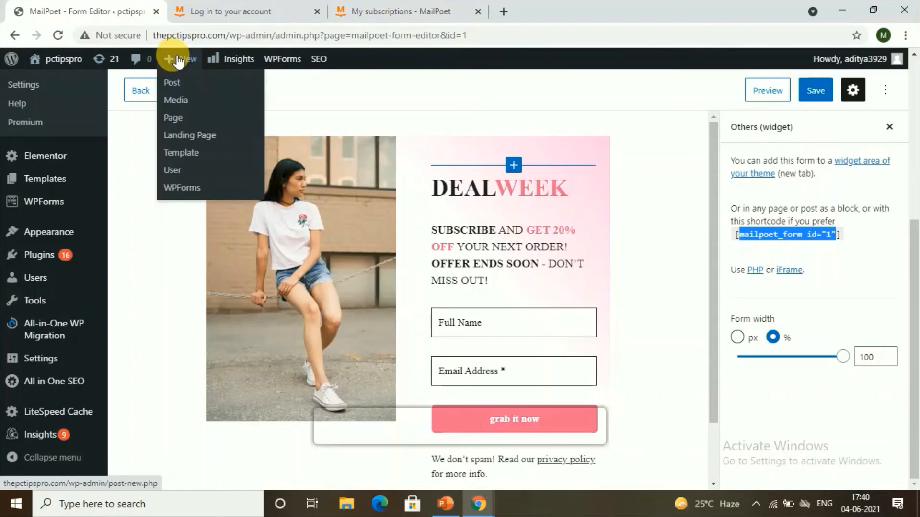
click(185, 118)
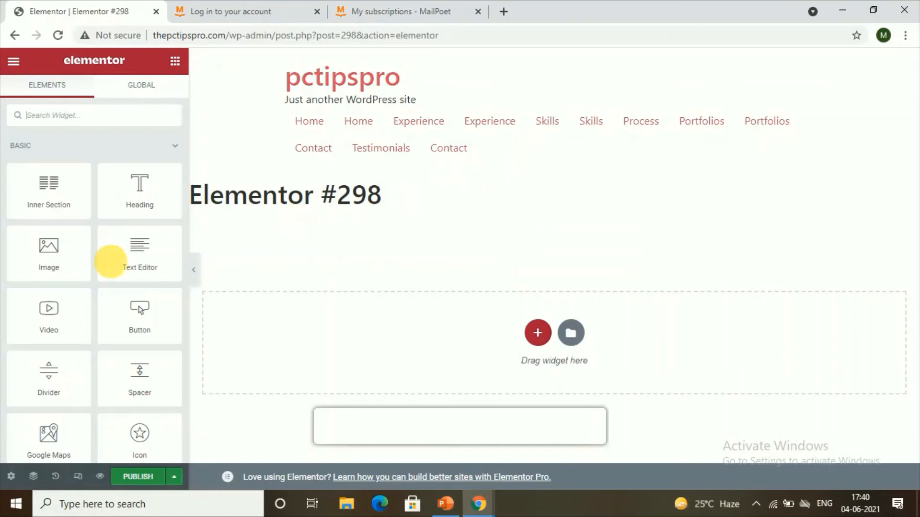
click(89, 115)
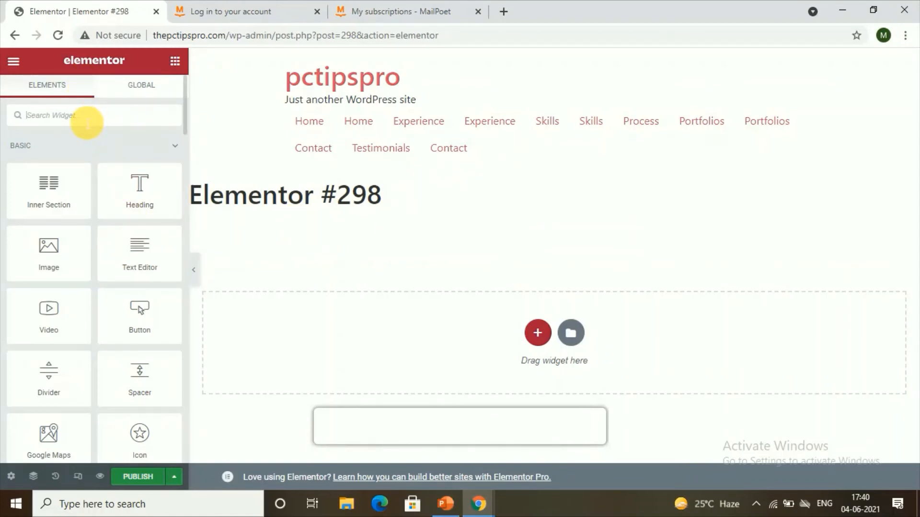
text(s)
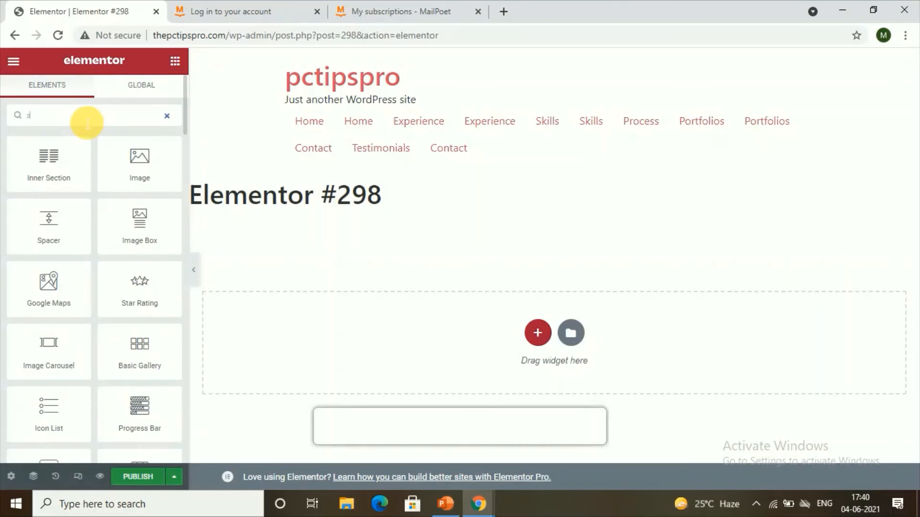
text(hor)
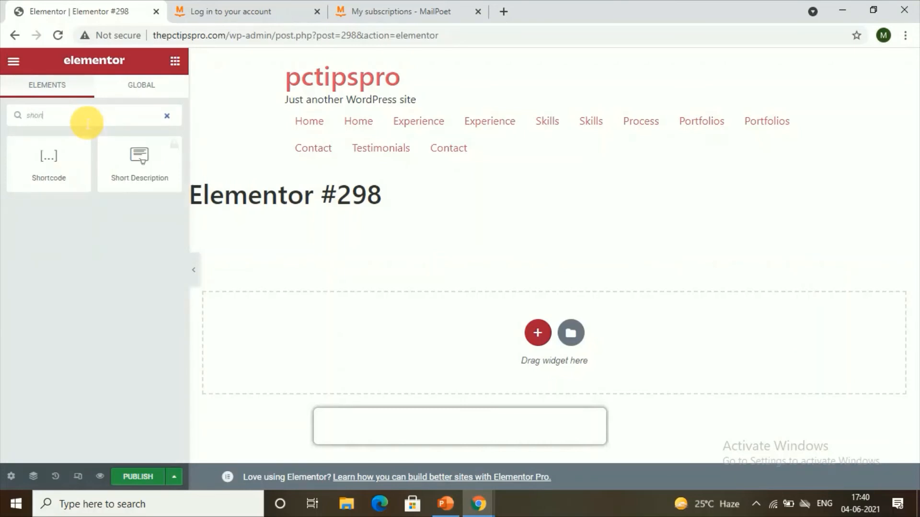
text(tcode)
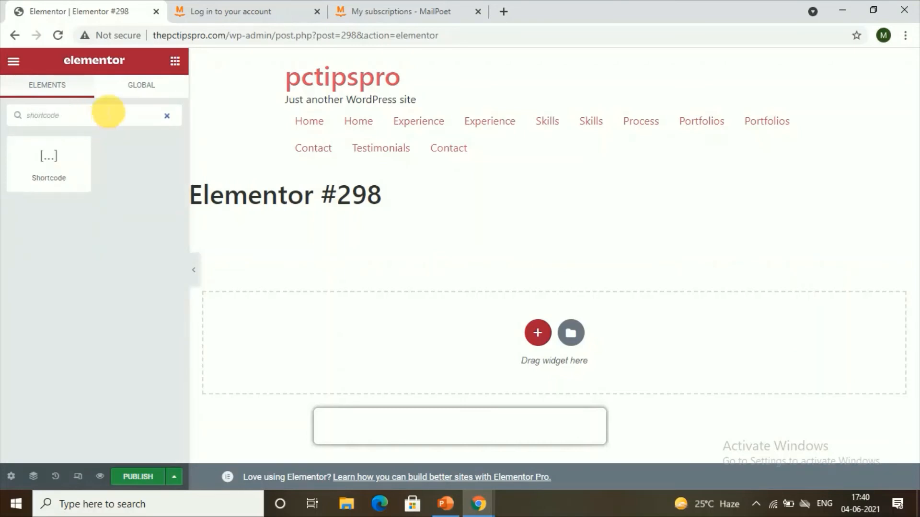
click(67, 190)
drag(66, 181, 555, 346)
drag(70, 160, 537, 339)
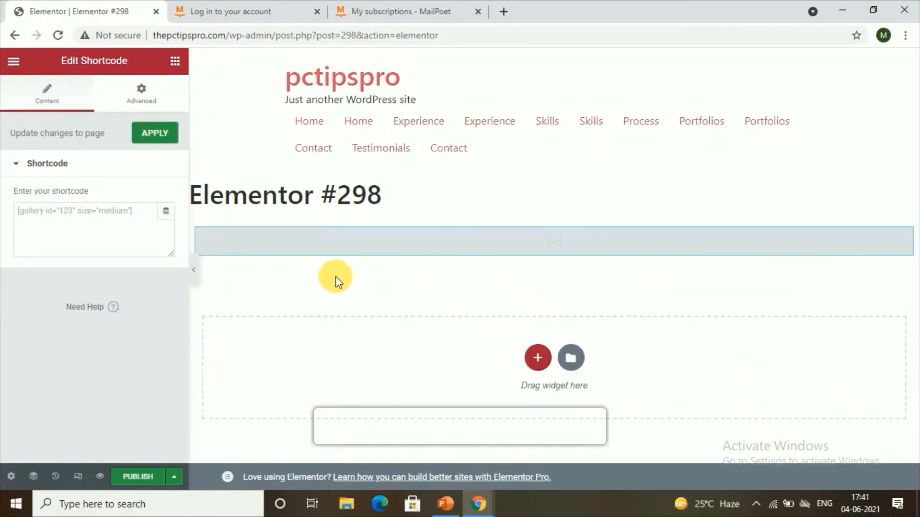
Step: Paste the [mailpoet_form id="1"] shortcode into the Shortcode widget's field
click(84, 225)
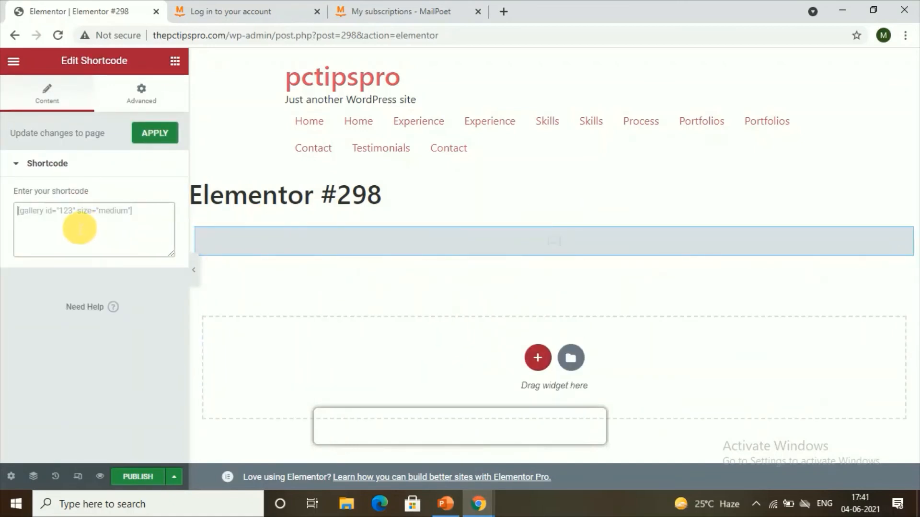
right_click(77, 219)
click(113, 328)
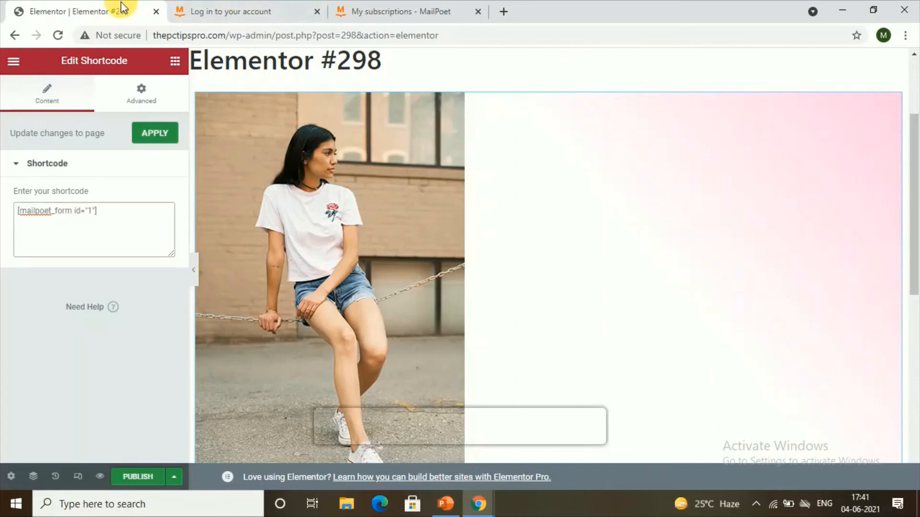
Step: Leave the Elementor editor for the MailPoet Forms page and open MailPoet's Emails section
right_click(20, 35)
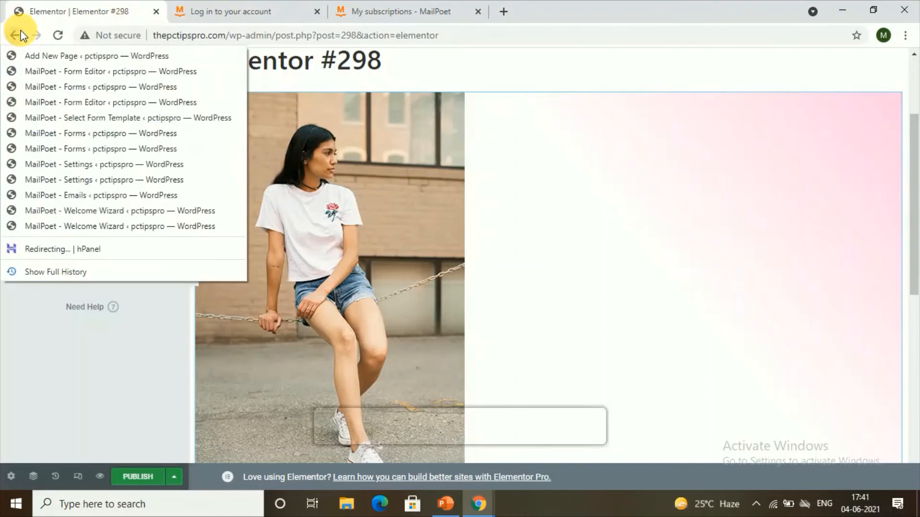
click(50, 135)
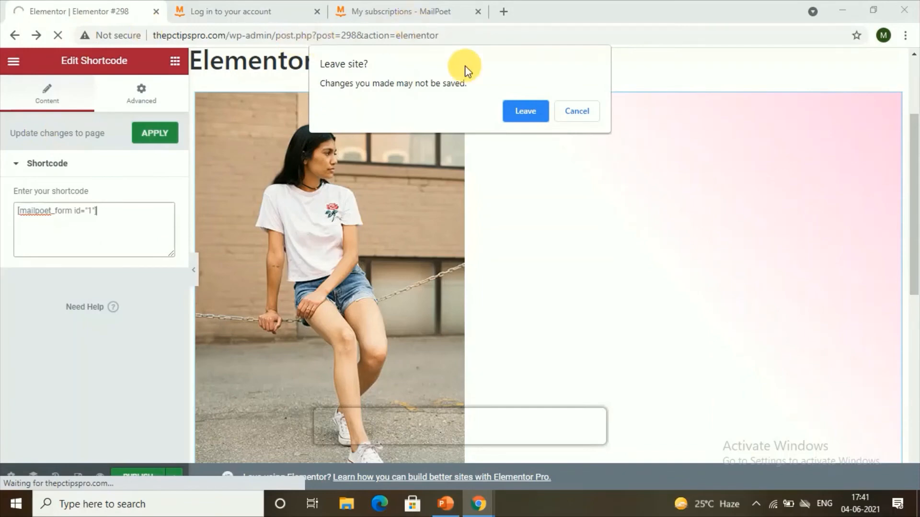
click(510, 110)
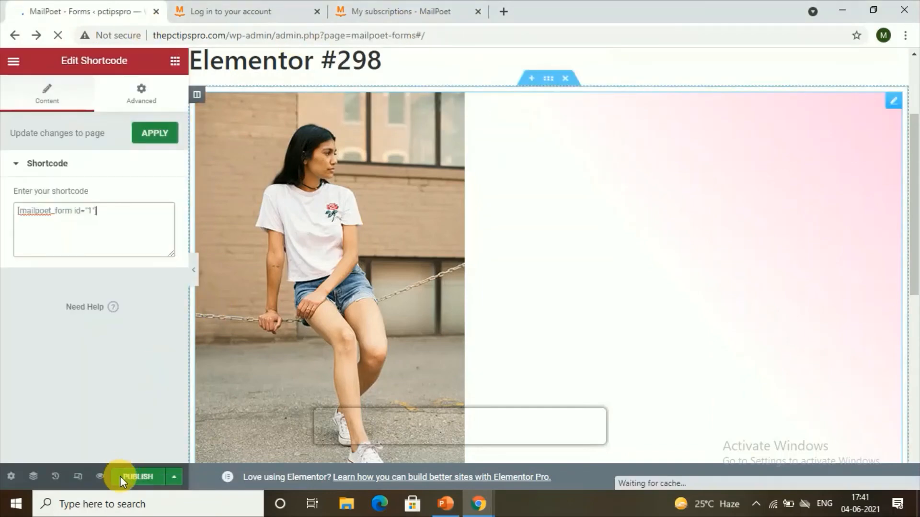
scroll(57, 330, down, 10)
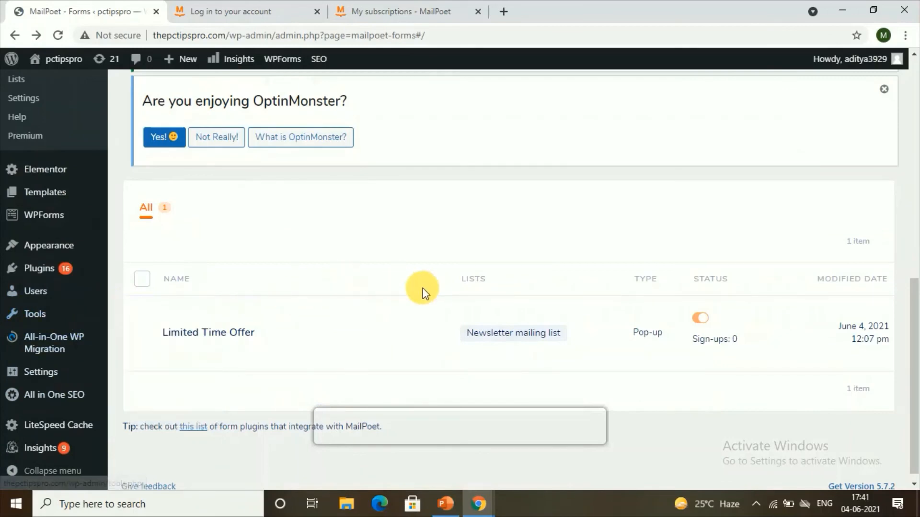
scroll(367, 372, up, 1)
scroll(197, 346, up, 3)
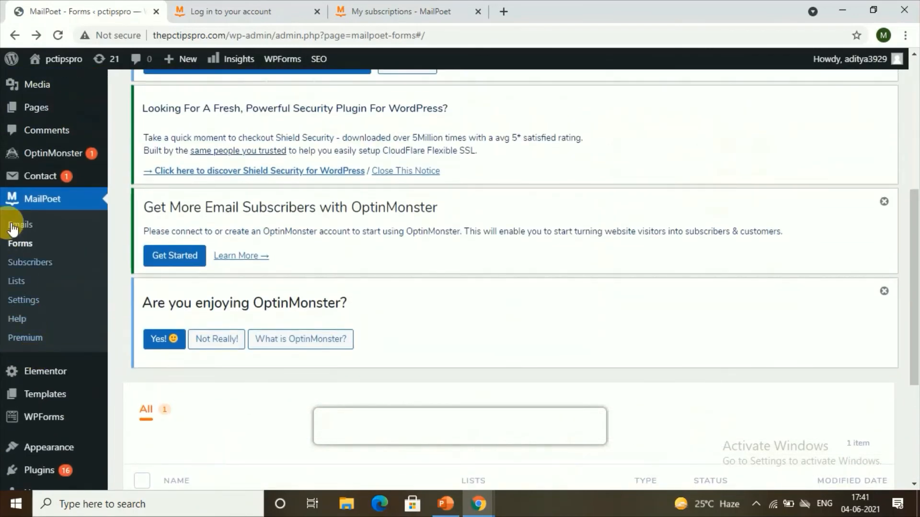
click(25, 232)
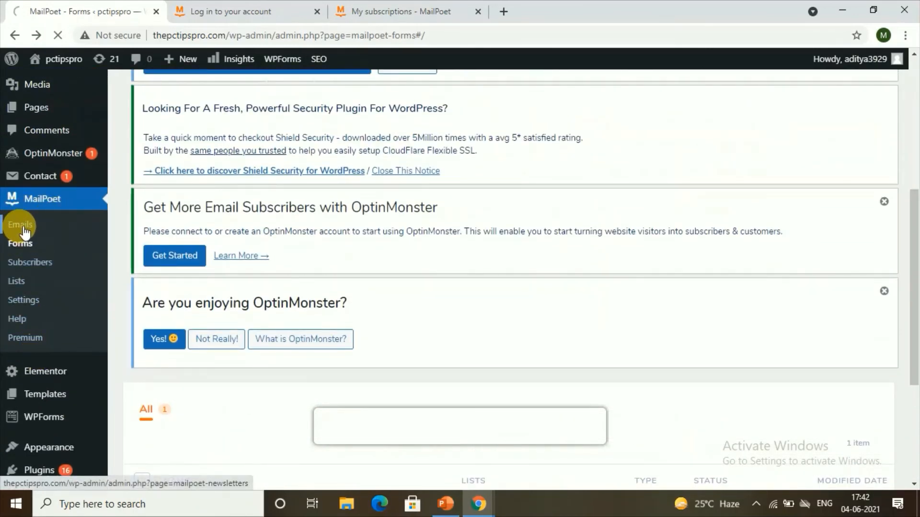
Step: Start setting up a new Welcome Email
scroll(298, 339, down, 5)
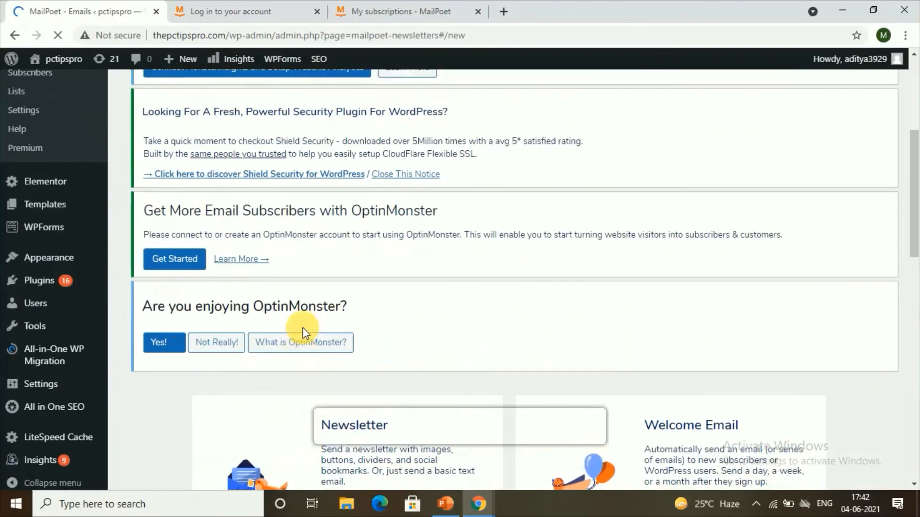
scroll(192, 359, down, 3)
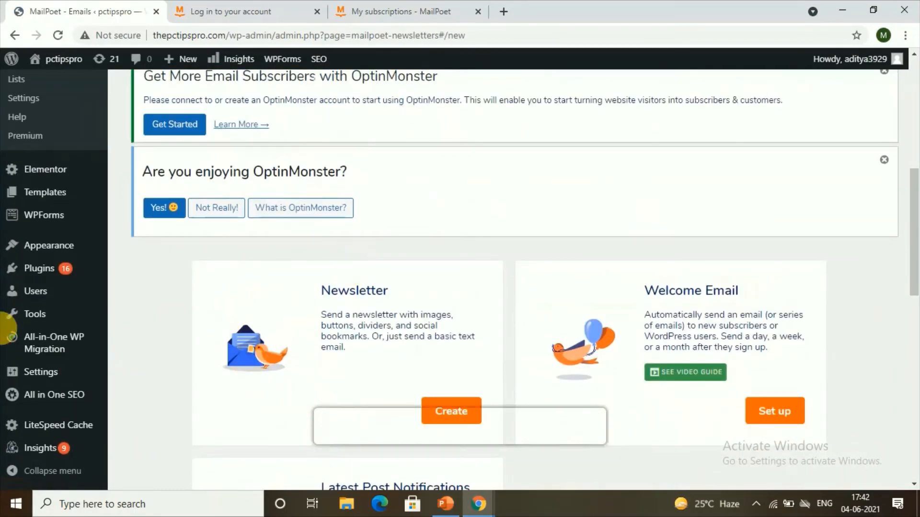
scroll(775, 359, down, 5)
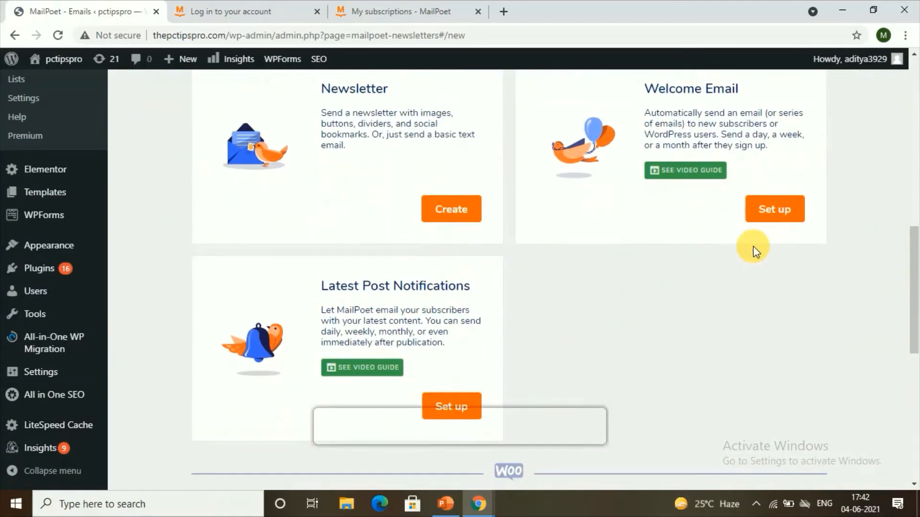
click(764, 208)
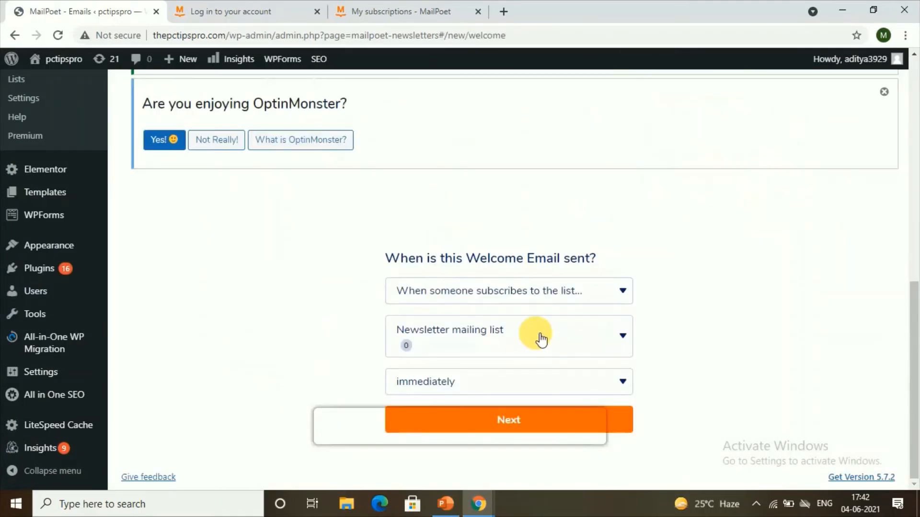
Step: Set the welcome email to send immediately when someone subscribes to the Newsletter mailing list, and continue
click(437, 287)
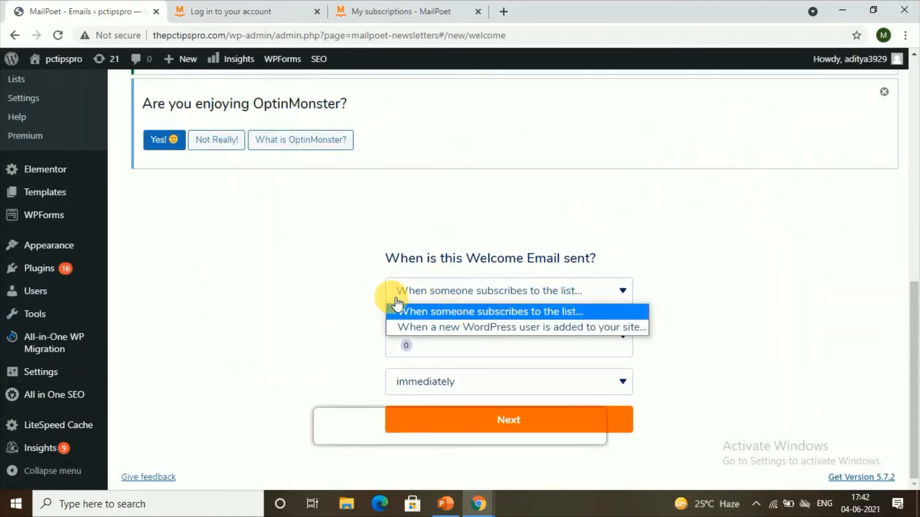
click(603, 314)
click(572, 338)
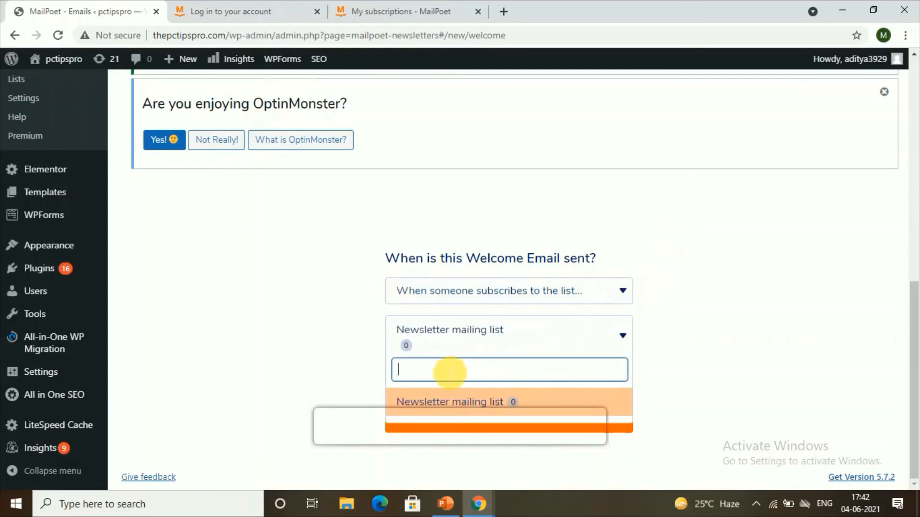
click(484, 331)
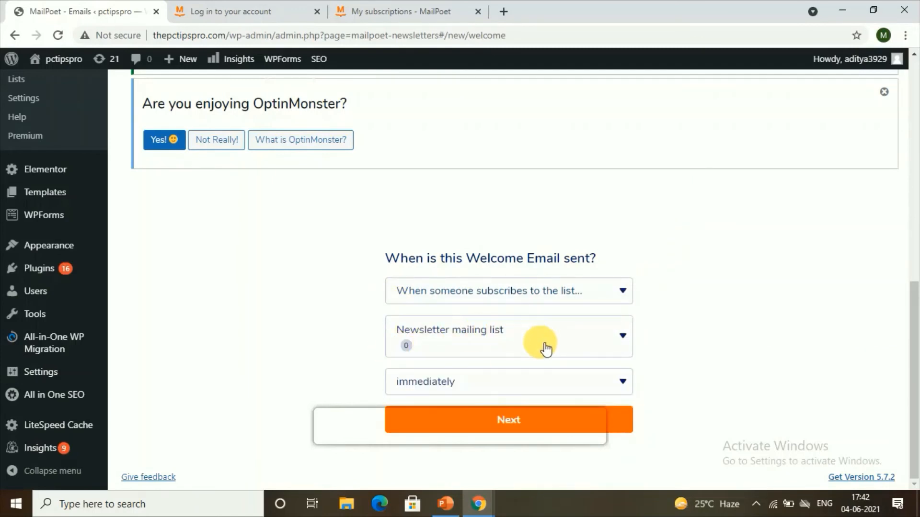
click(425, 383)
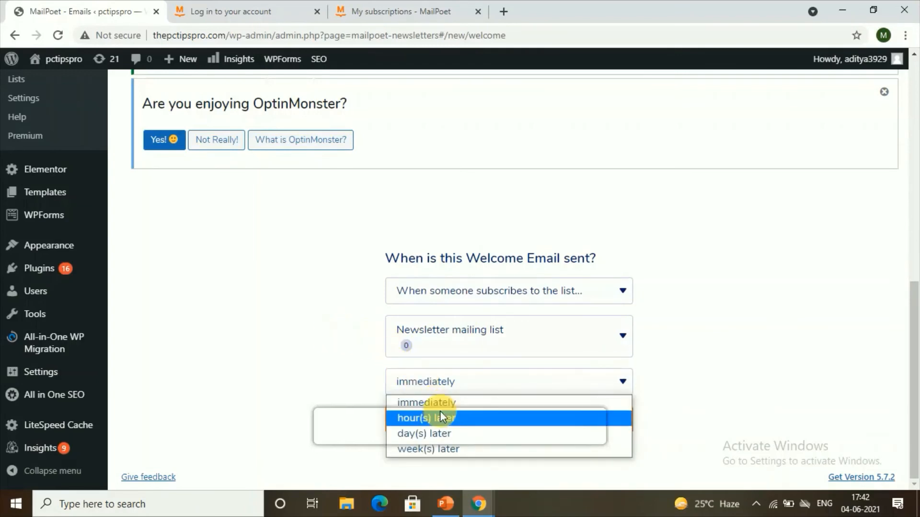
click(430, 404)
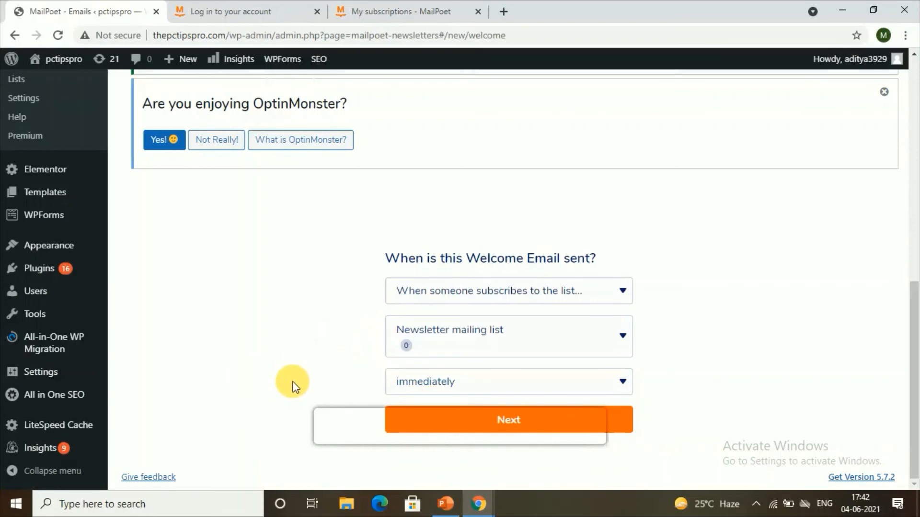
click(389, 382)
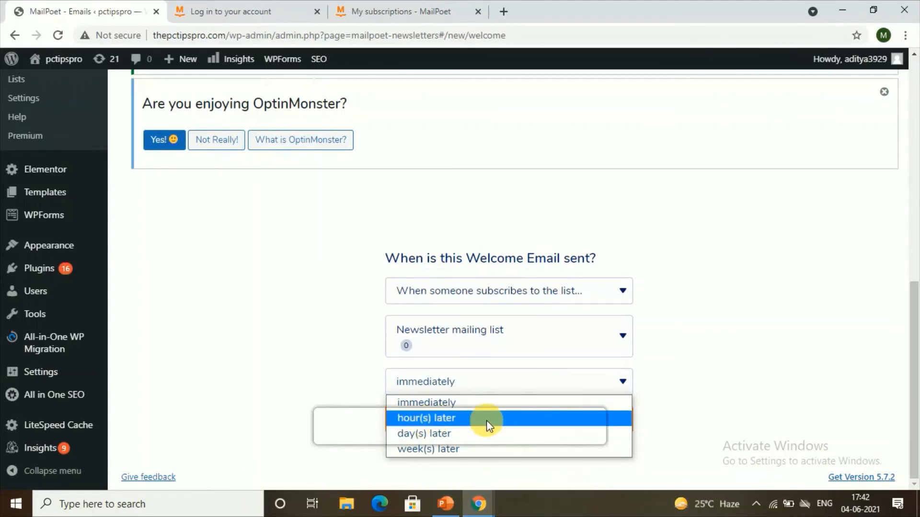
click(458, 402)
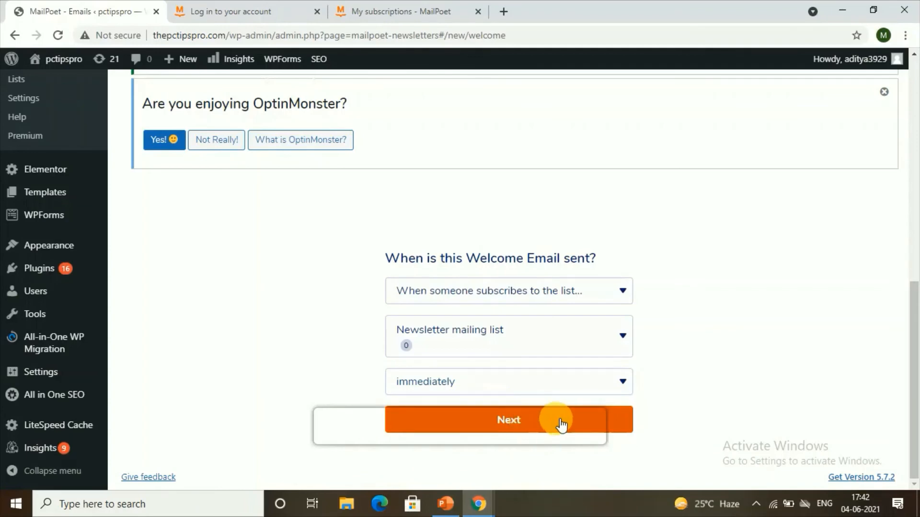
click(611, 417)
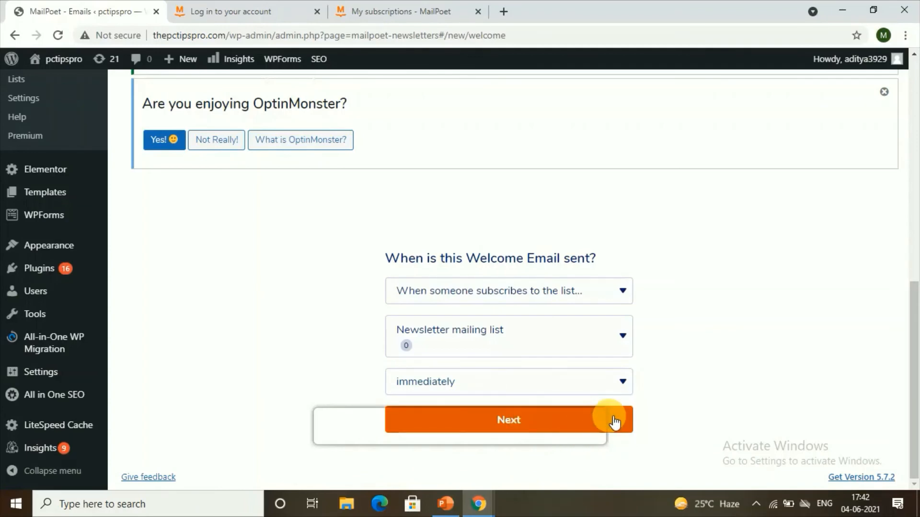
Step: Browse the email templates and select the Newsletter: Blank 1:3 Column template
scroll(268, 319, down, 9)
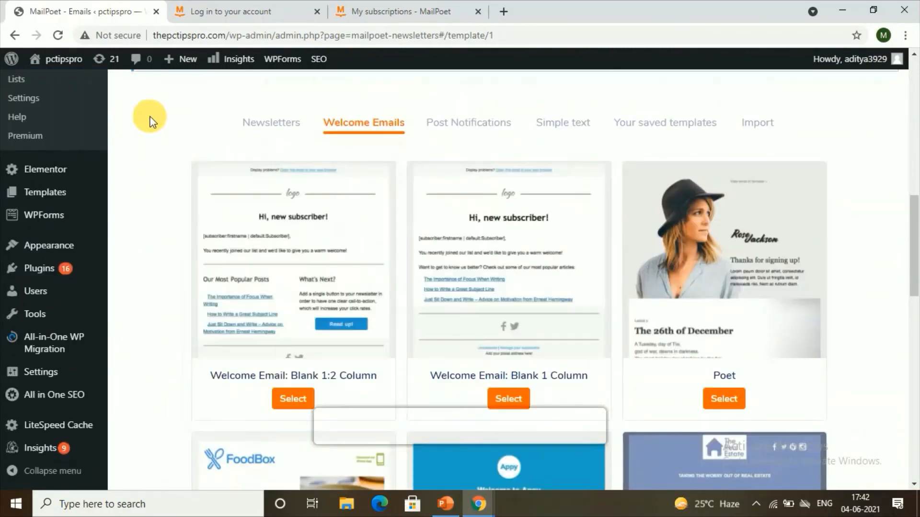
scroll(544, 278, down, 2)
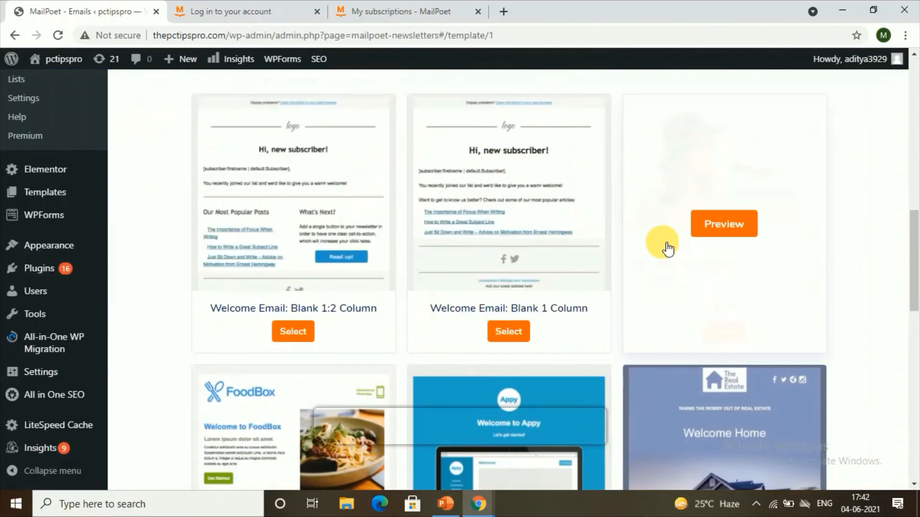
scroll(405, 352, down, 1)
scroll(405, 352, down, 3)
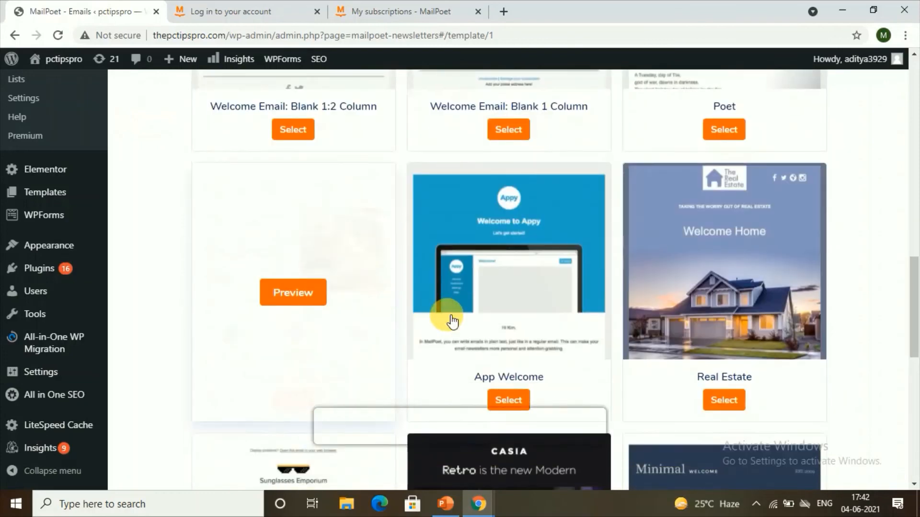
scroll(447, 318, up, 12)
scroll(581, 376, down, 2)
scroll(556, 383, down, 2)
click(560, 259)
scroll(569, 267, down, 5)
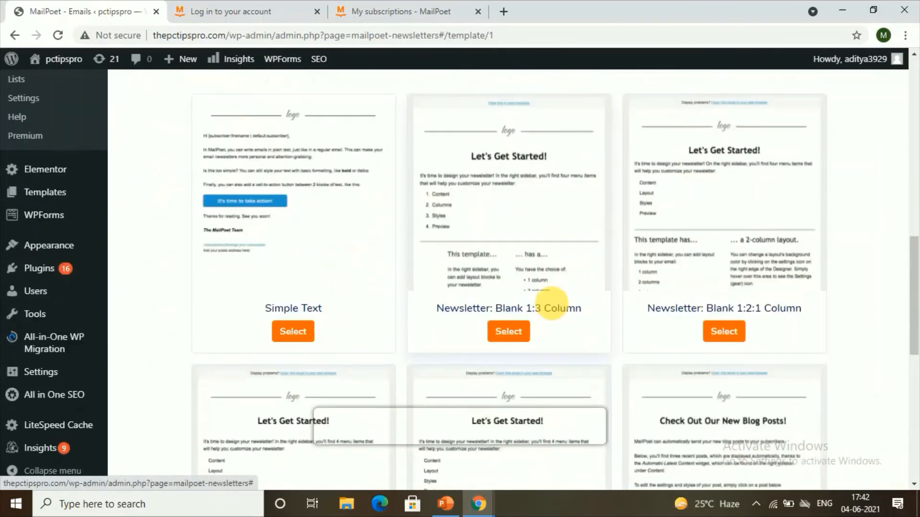
click(507, 335)
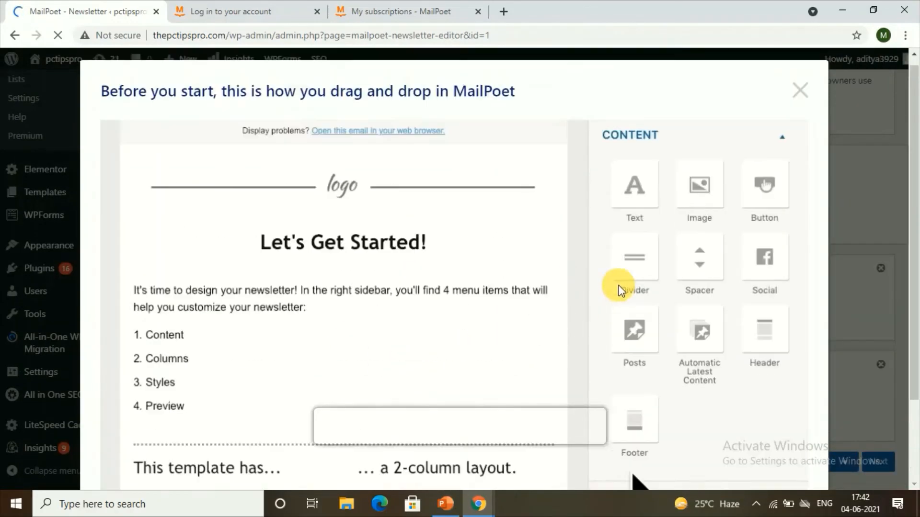
Step: Close the drag-and-drop guide and review the template's content blocks in the email editor
click(800, 96)
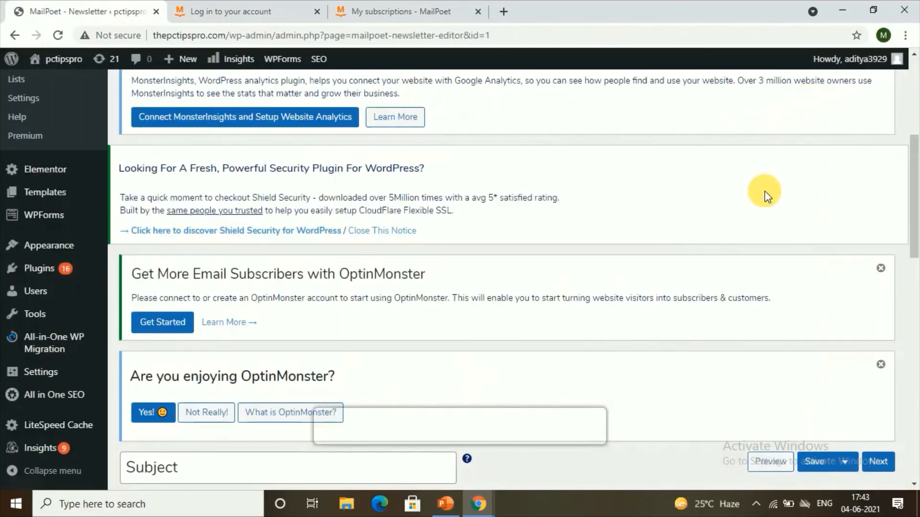
scroll(633, 318, down, 5)
scroll(476, 345, down, 8)
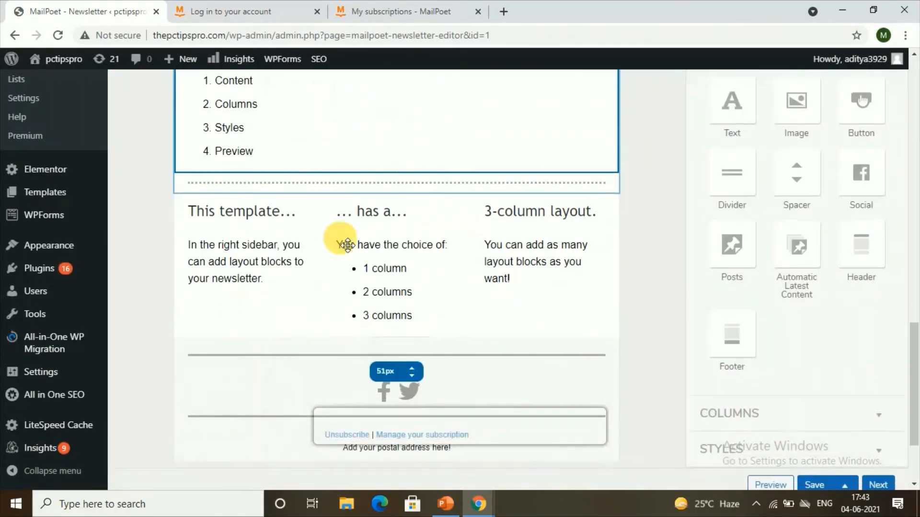
scroll(530, 333, up, 9)
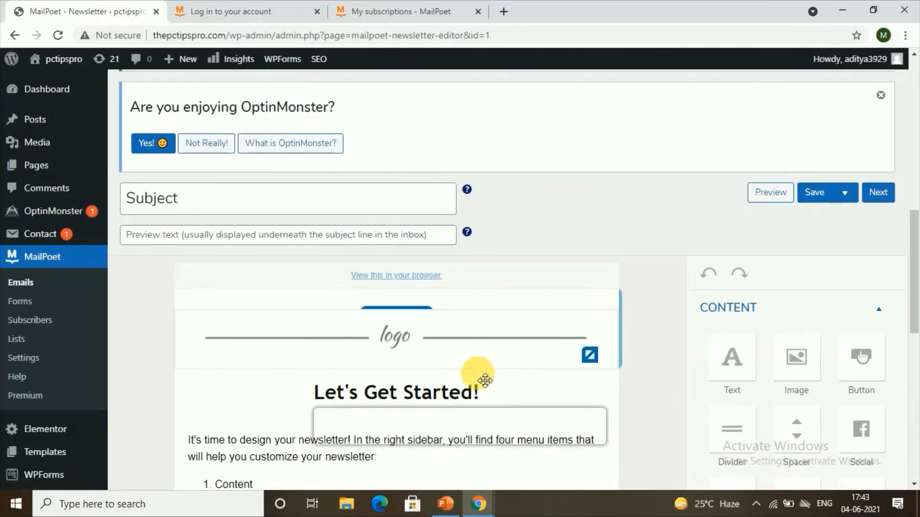
scroll(488, 341, down, 8)
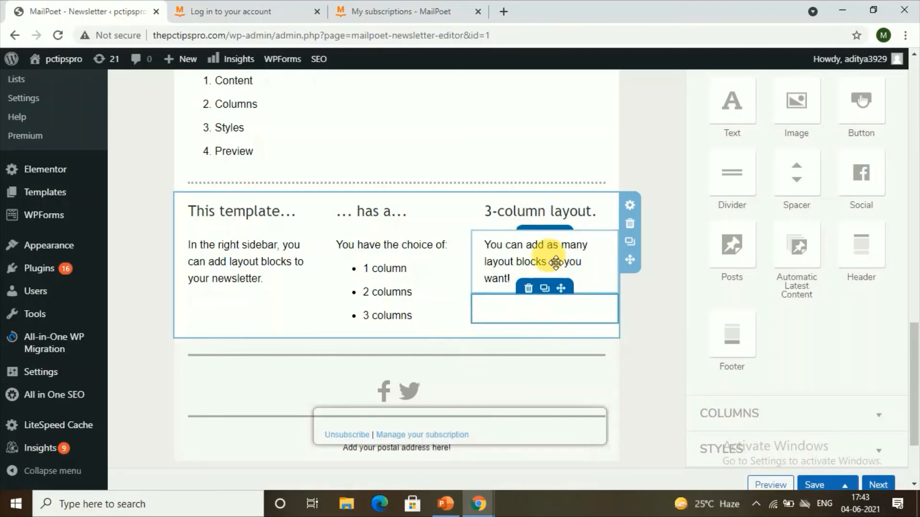
scroll(554, 265, up, 4)
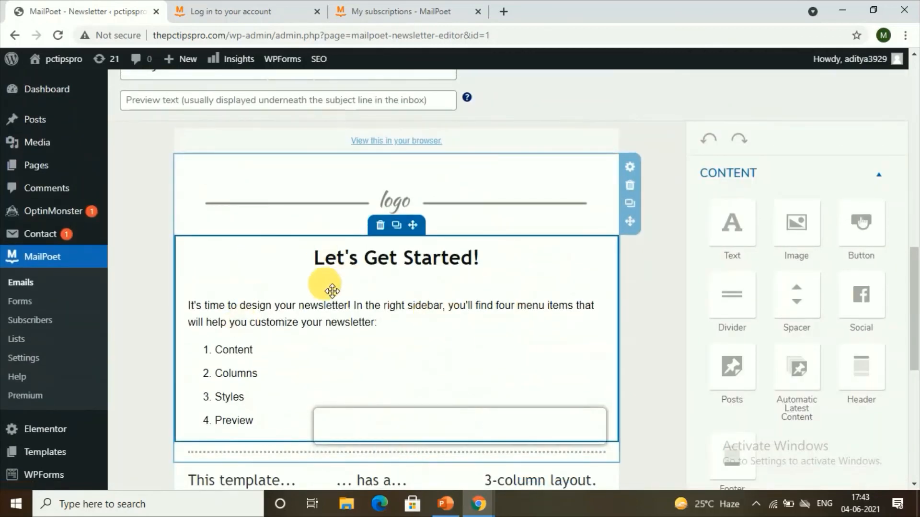